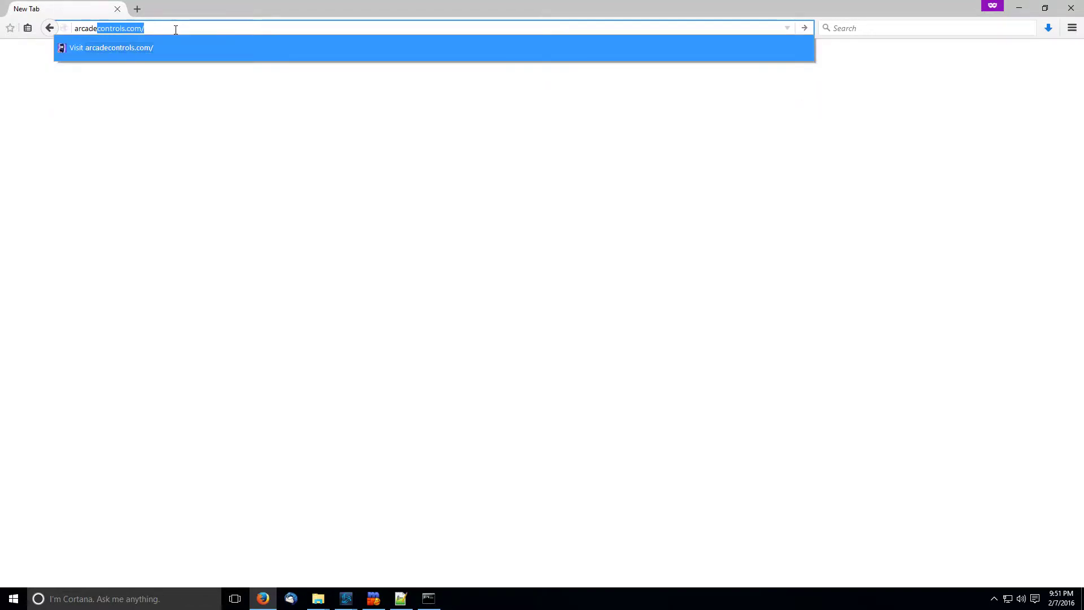
Step: Visit the autocompleted arcadecontrols.com address in the new tab
key("Return")
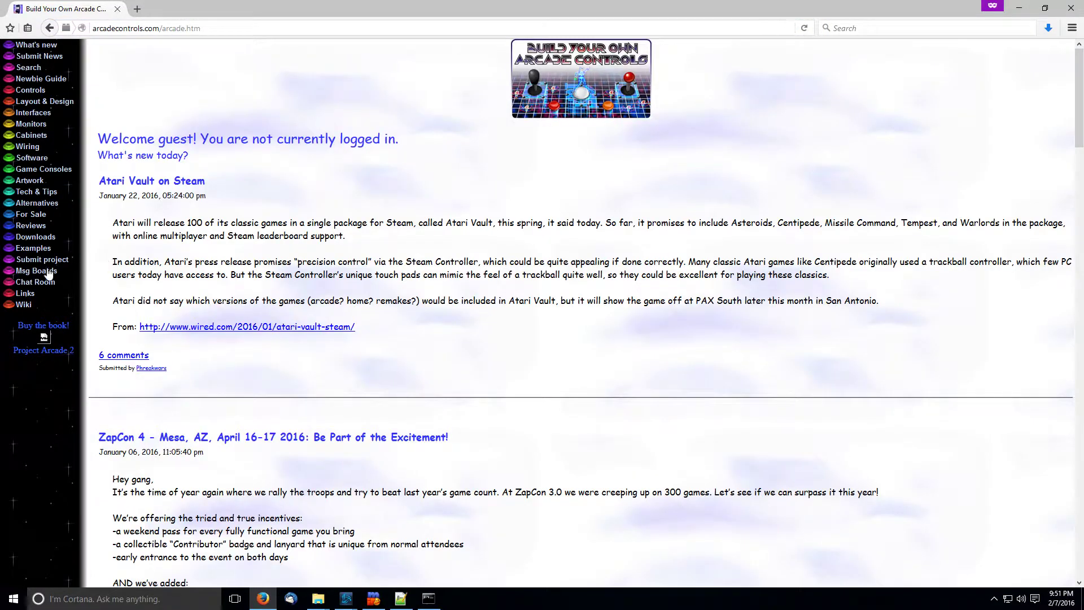
Step: Go through Msg Boards and GroovyMAME to the GM ASIO ALPHA 0.170 topic's ASIO4ALL instructions
scroll(35, 273, "up", 6, "ctrl")
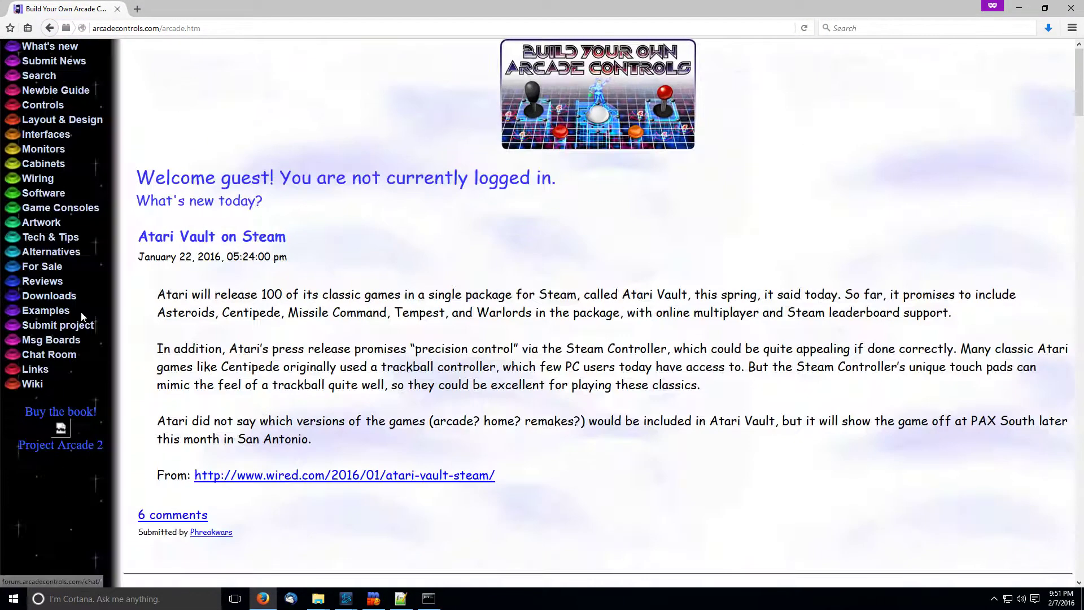
scroll(47, 447, "down", 2)
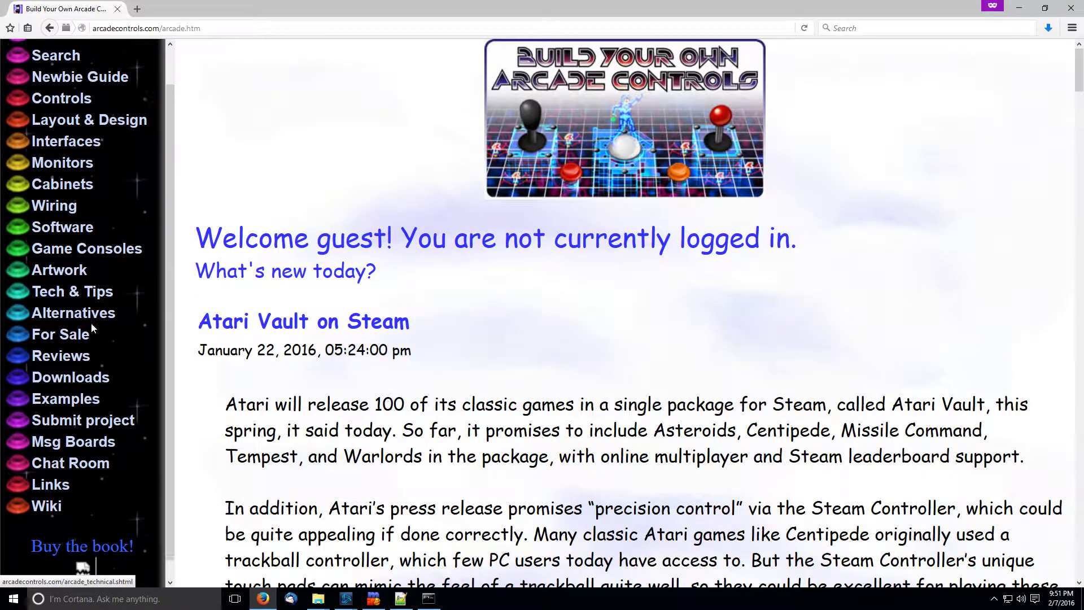
left_click(65, 433)
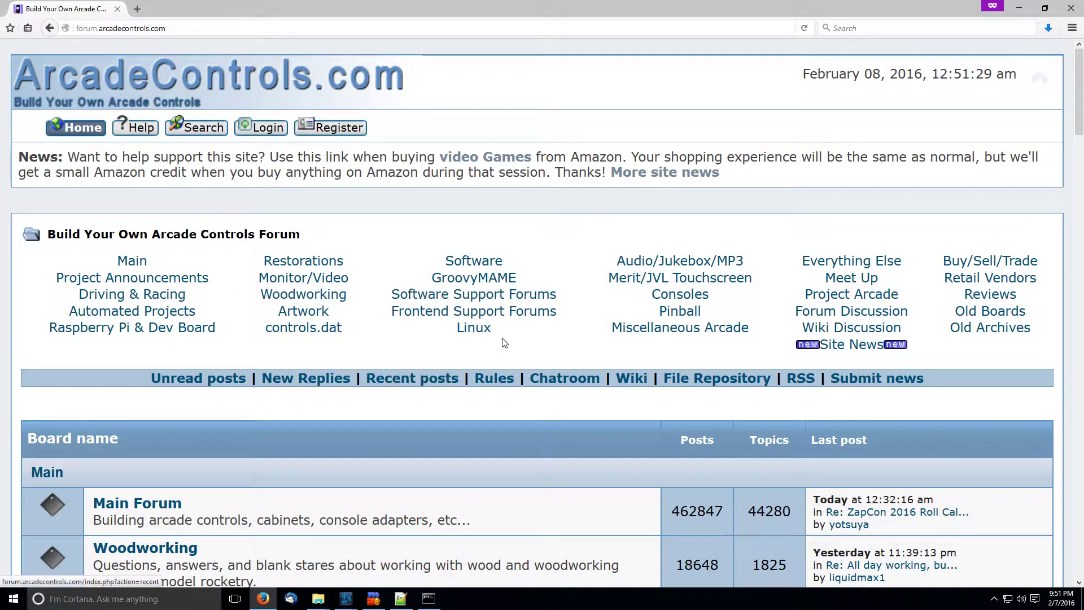
left_click(473, 280)
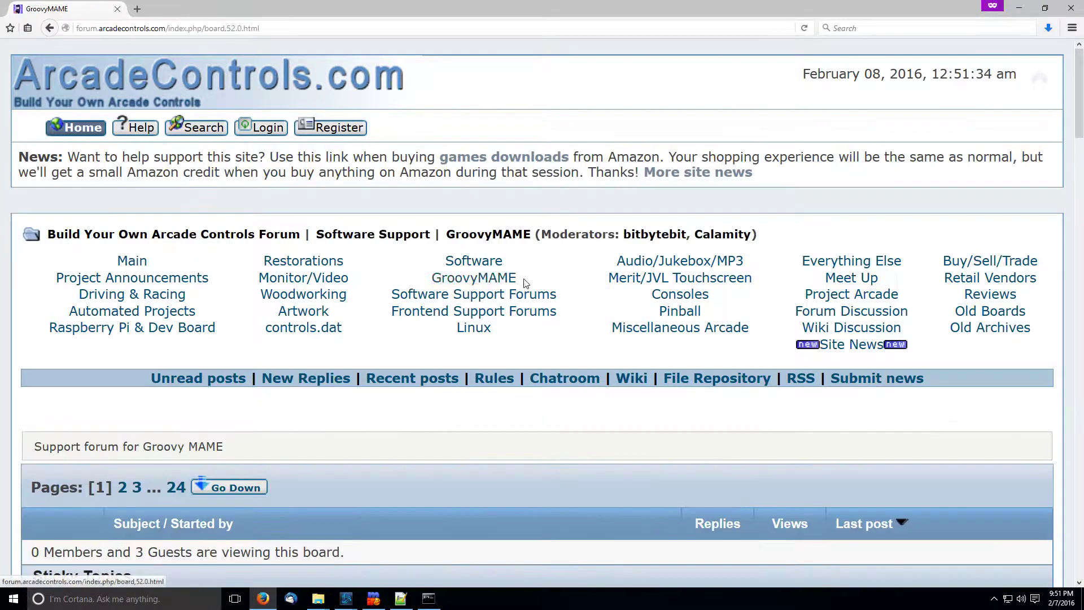
scroll(443, 291, "down", 5)
scroll(440, 294, "down", 5)
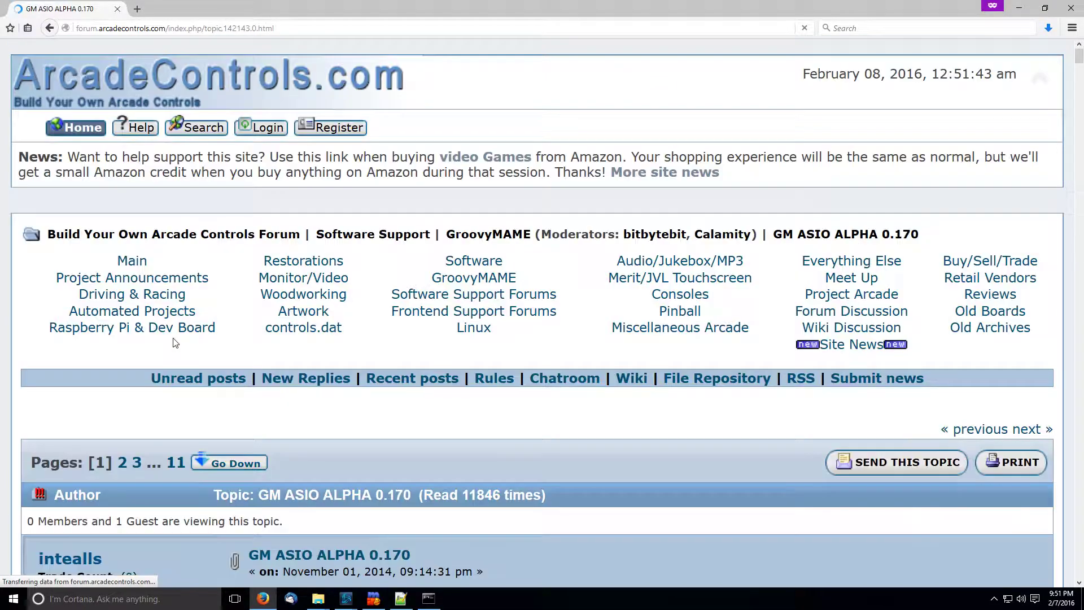
scroll(385, 307, "down", 5)
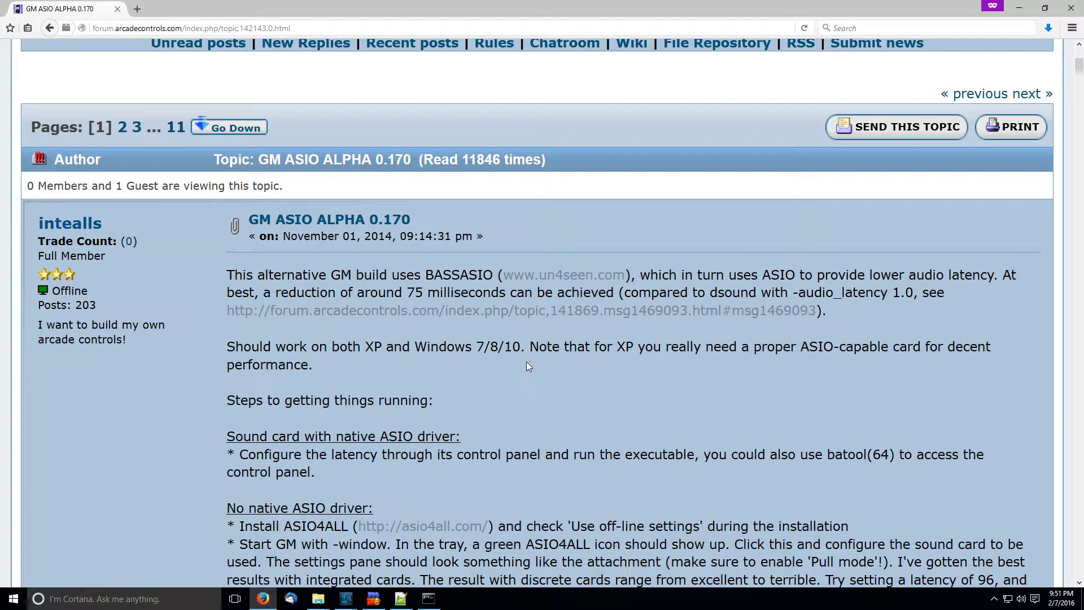
scroll(524, 366, "down", 5)
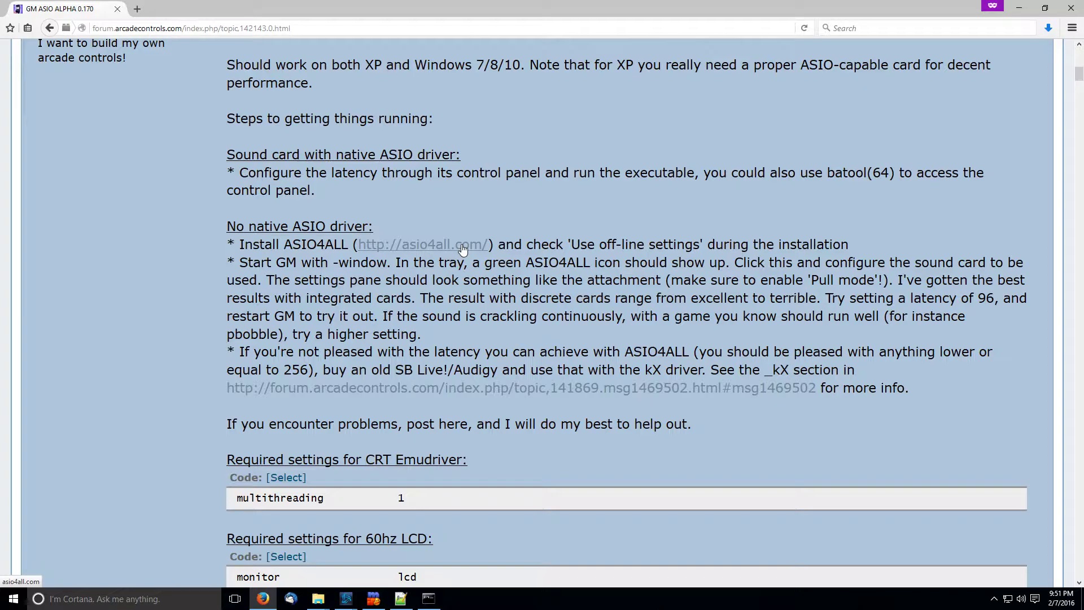
Step: Save the ASIO4ALL 2.13 English installer from the asio4all.com site
left_click(461, 248)
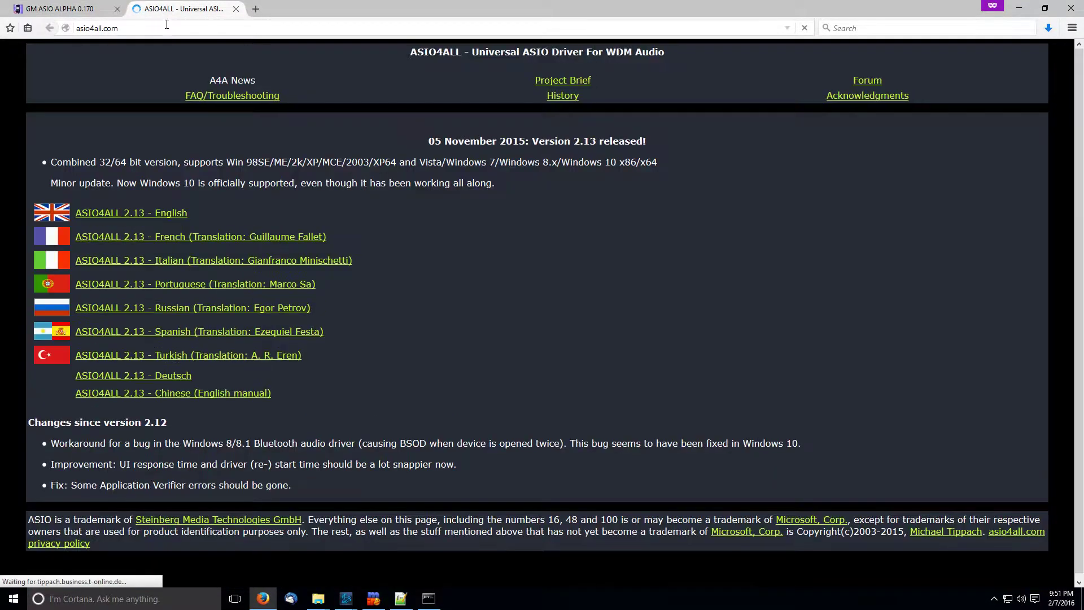
left_click(125, 214)
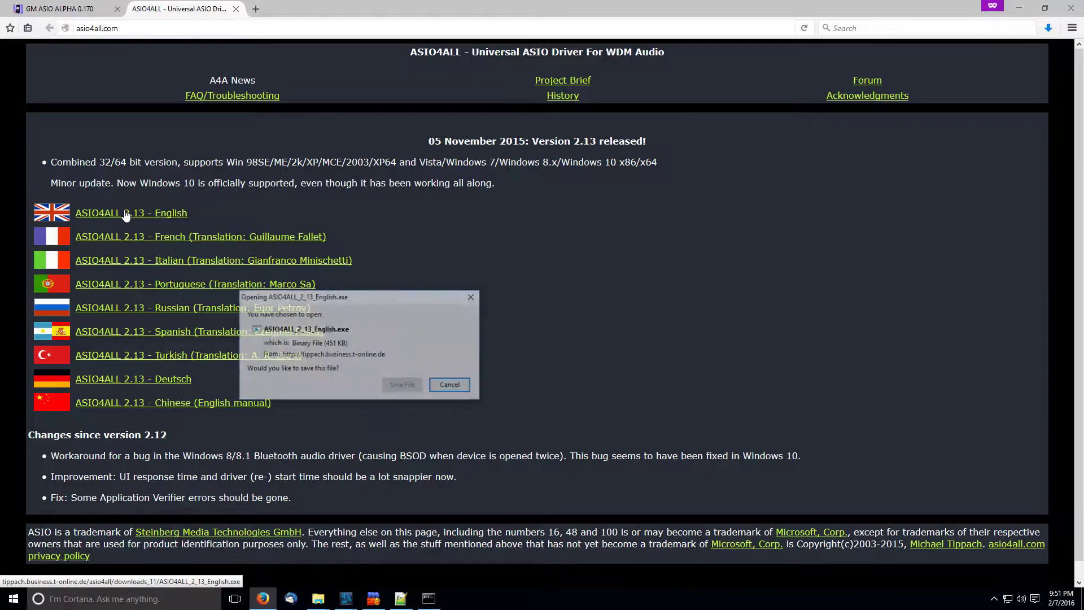
left_click(394, 385)
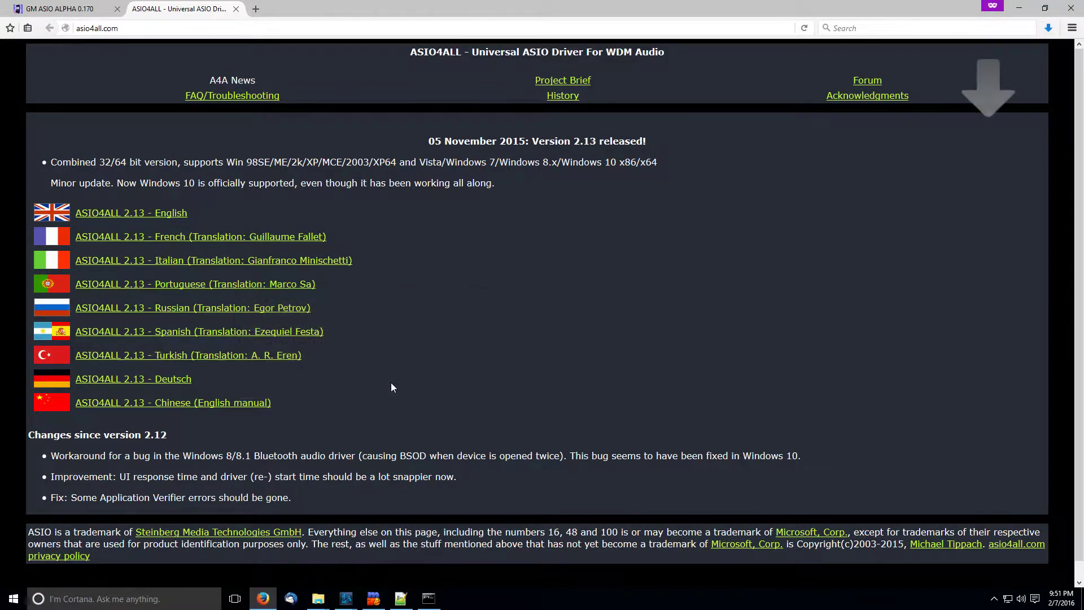
Step: Start downloading gmame170-asio.zip in the browser from the topic's 0.170 MEGA link
left_click(68, 9)
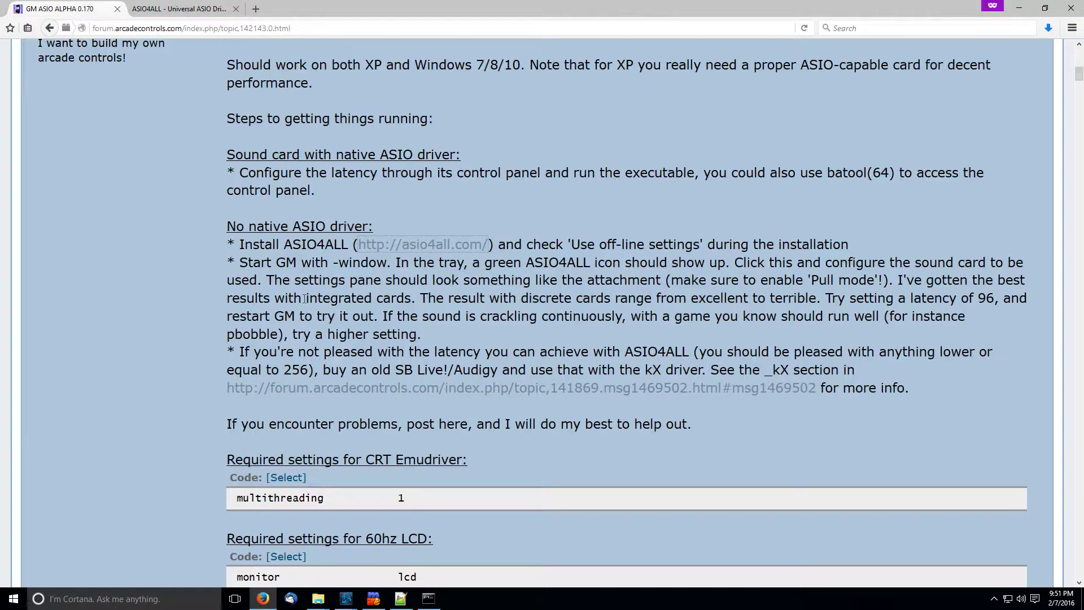
scroll(181, 221, "down", 10)
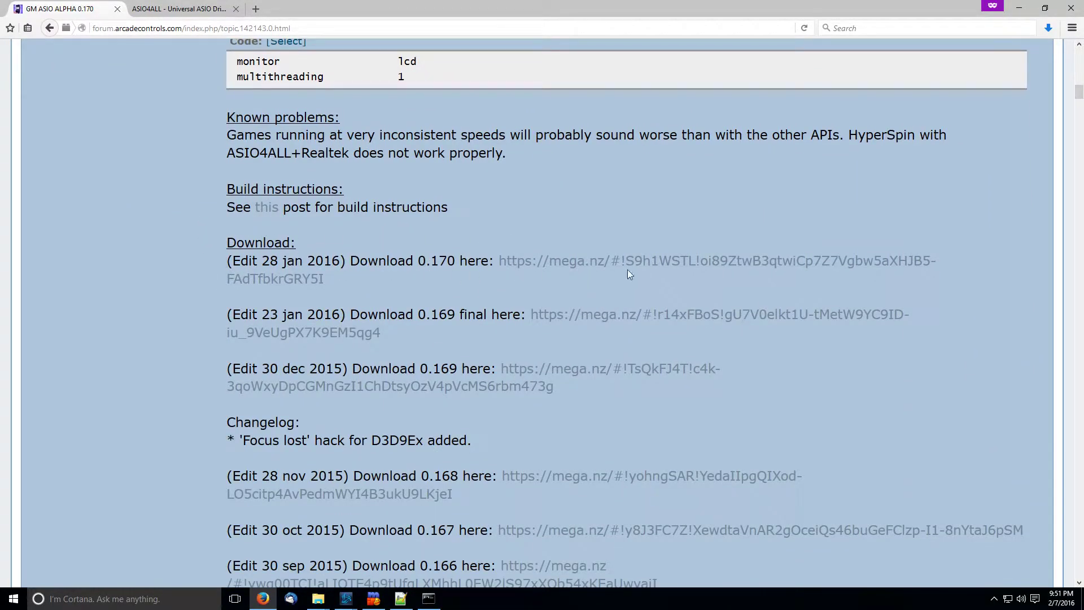
middle_click(564, 268)
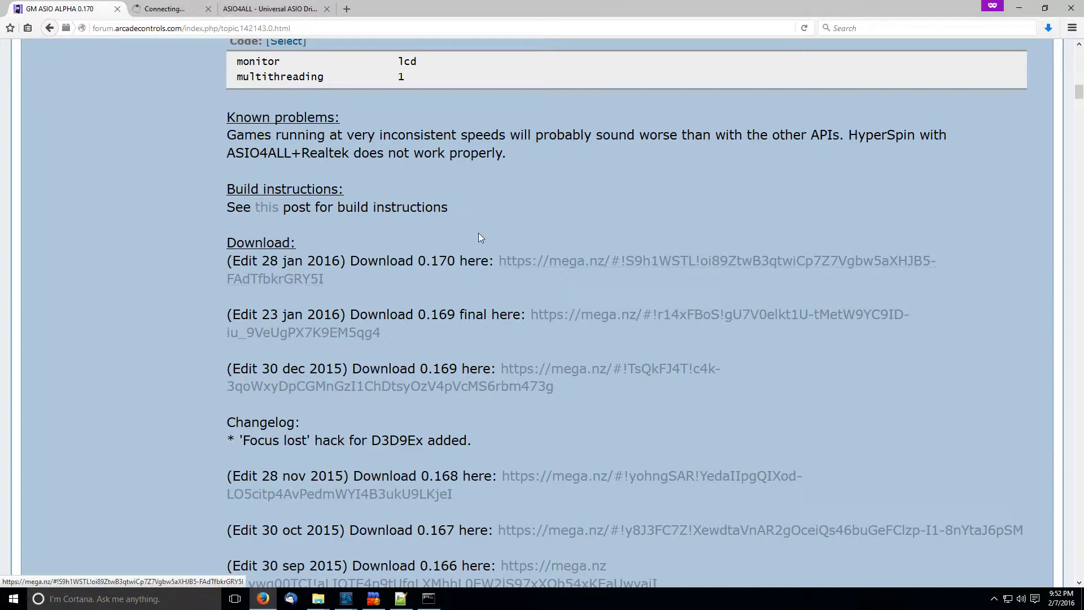
left_click(162, 10)
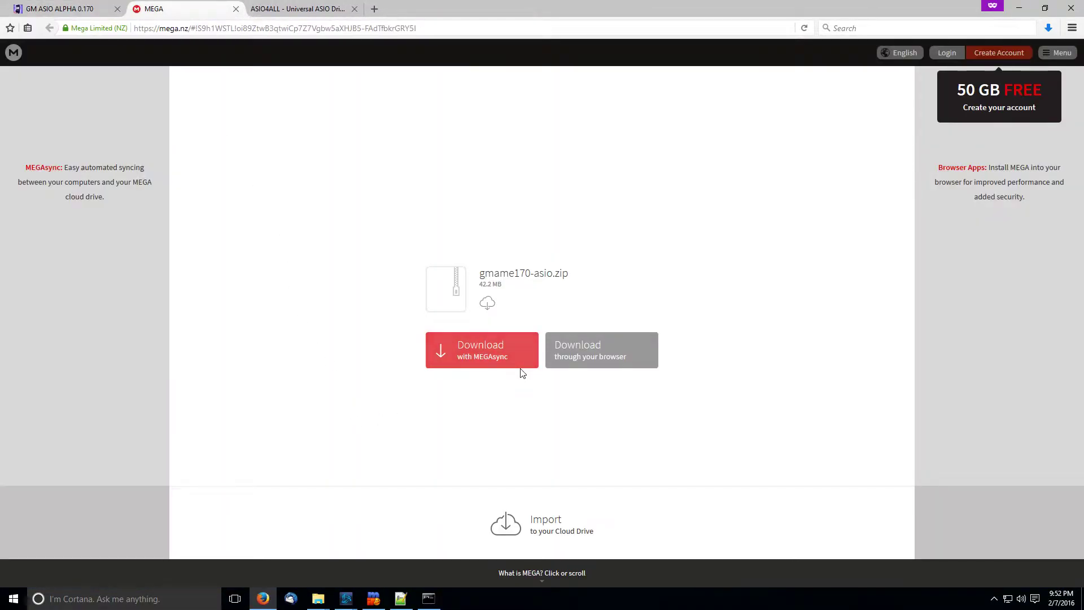
left_click(576, 359)
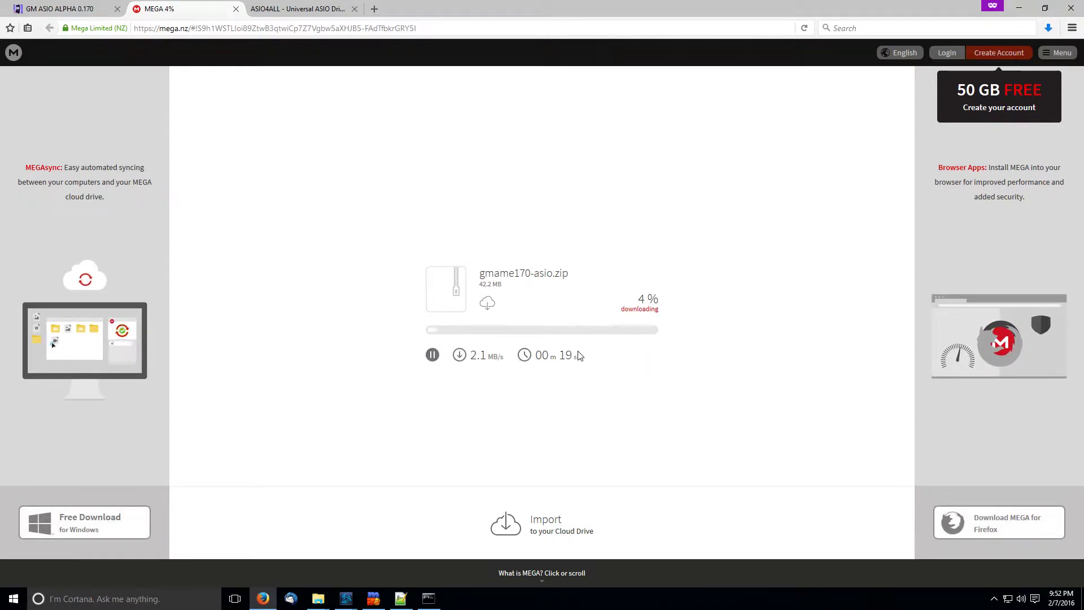
Step: Go to mame.net and save mame0170b.exe from the Latest MAME Release Windows download
left_click(297, 10)
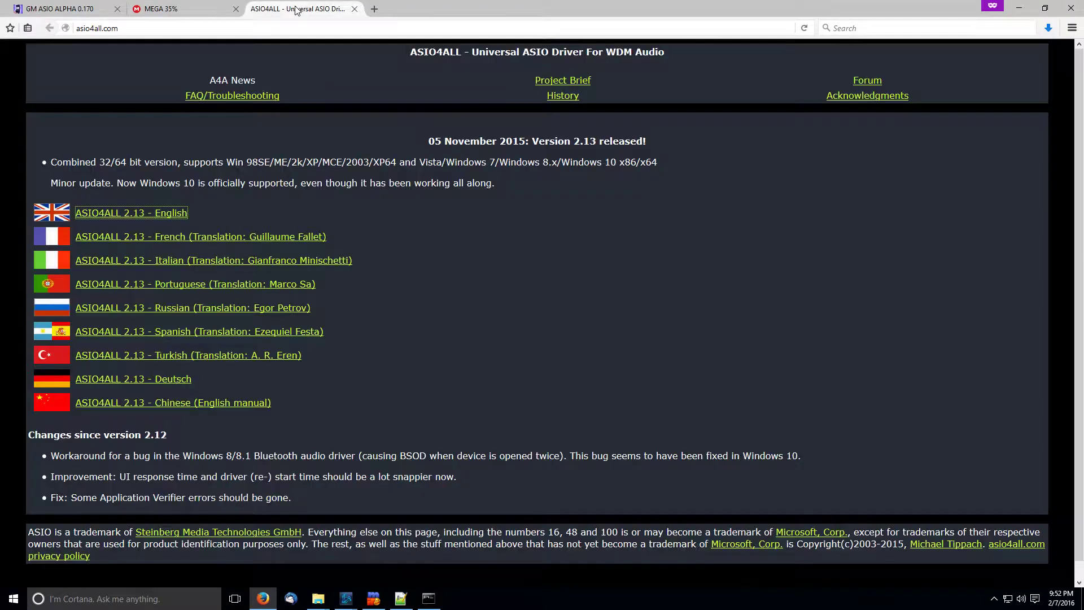
left_click(843, 28)
left_click(443, 29)
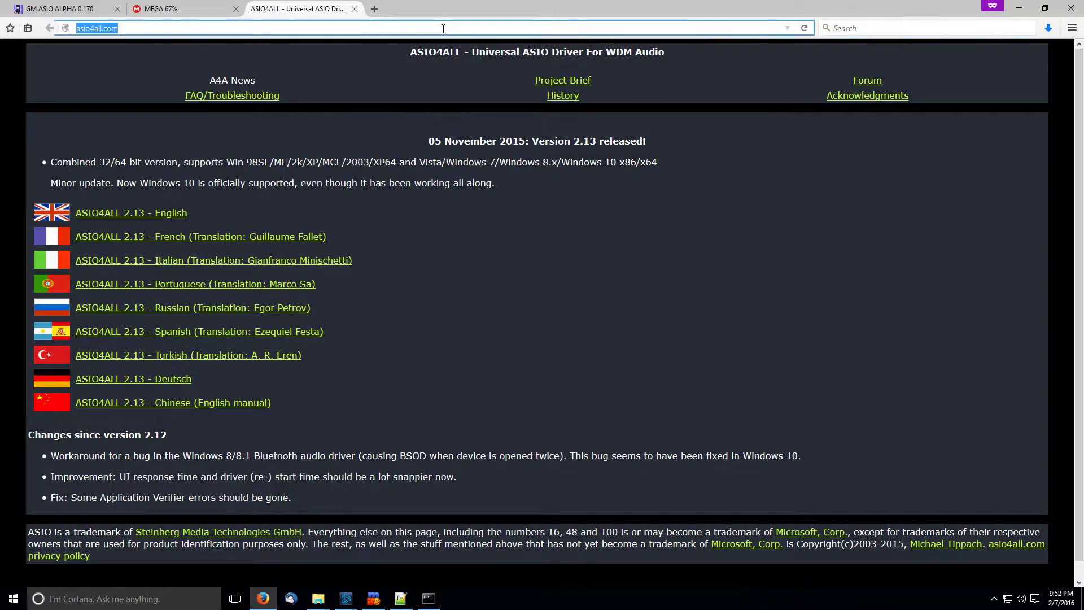
type("mame.net/")
key("Return")
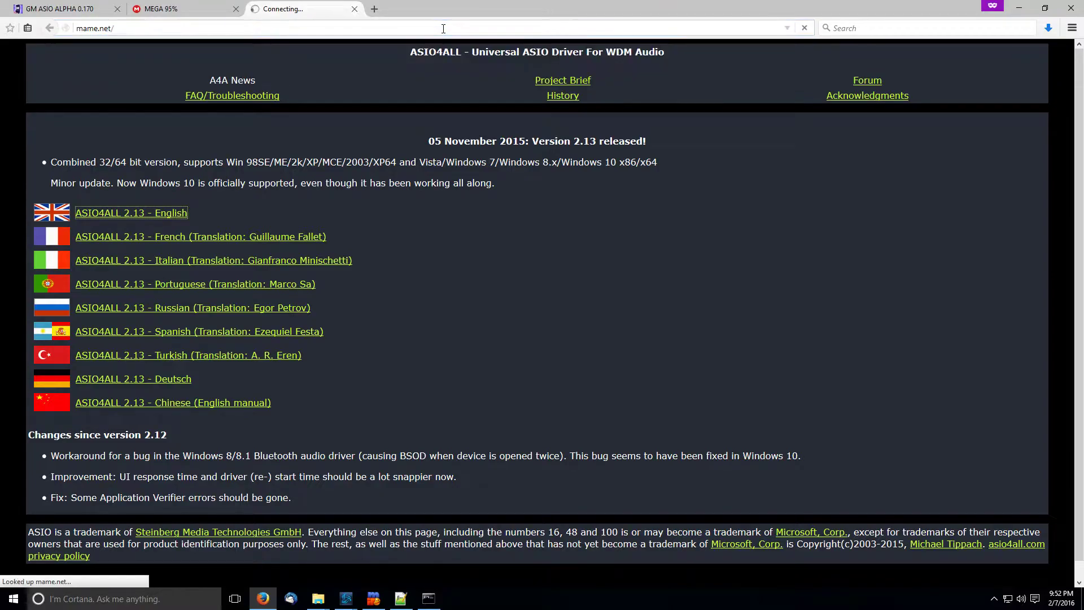
scroll(338, 389, "down", 3)
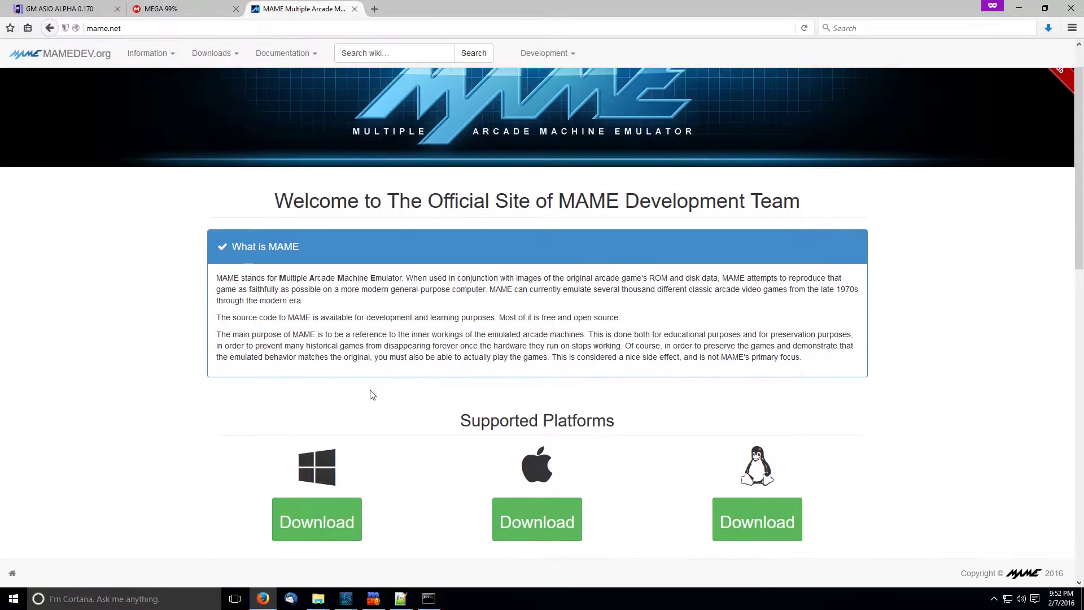
left_click(315, 439)
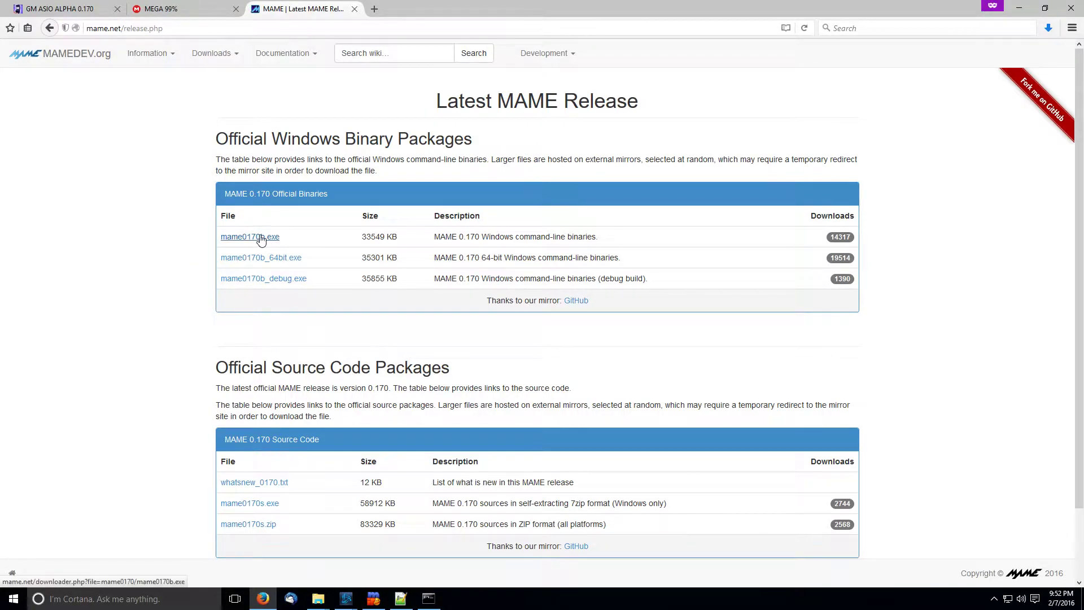
left_click(262, 238)
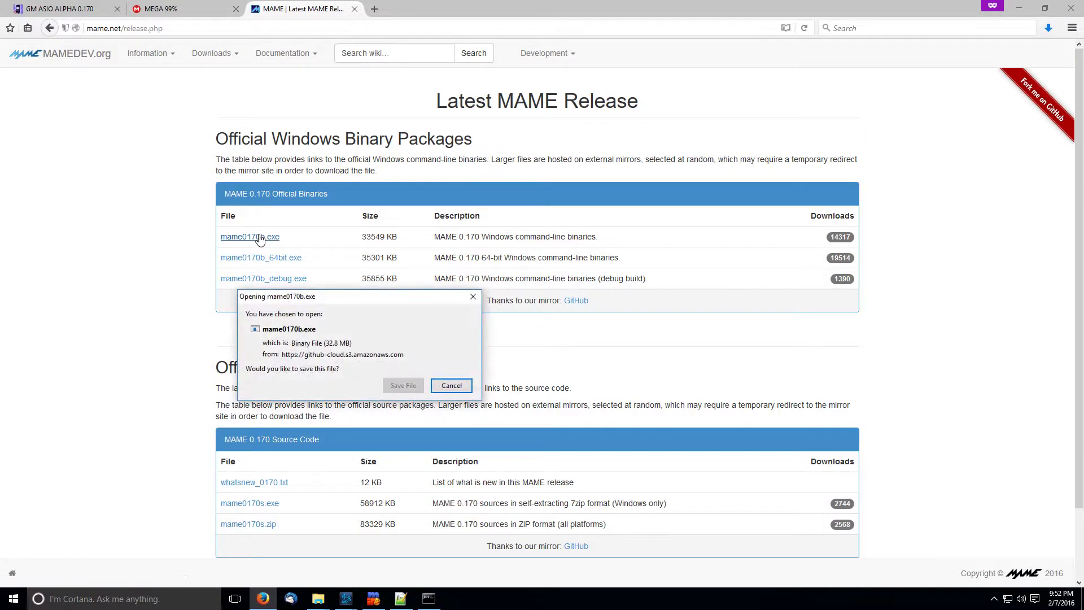
left_click(407, 388)
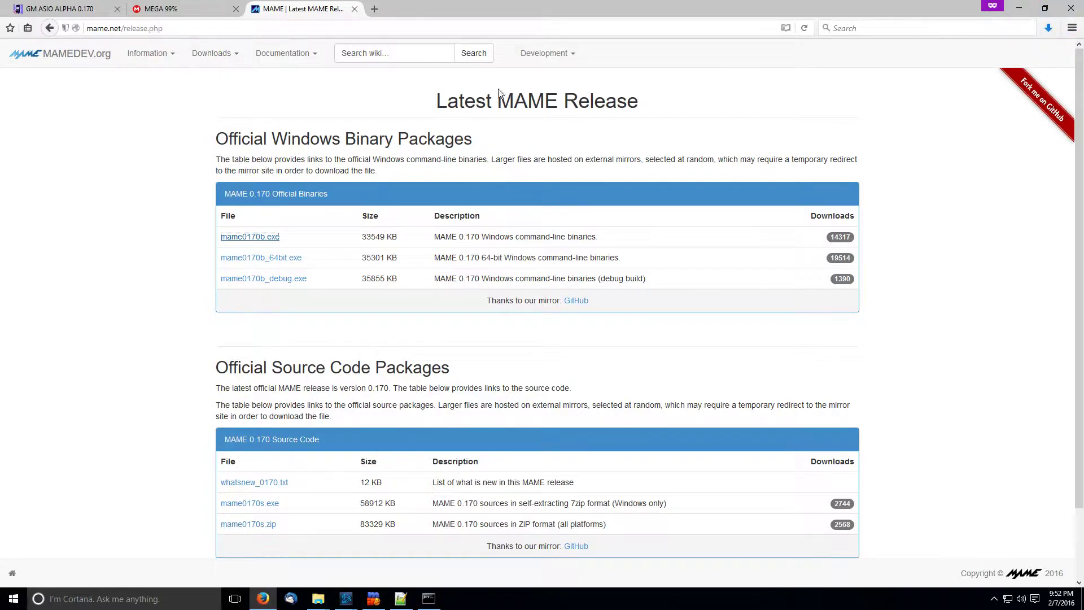
Step: Save gmame170-asio.zip, then bring up the D:\ASIO Downloads folder listing all three files
left_click(161, 8)
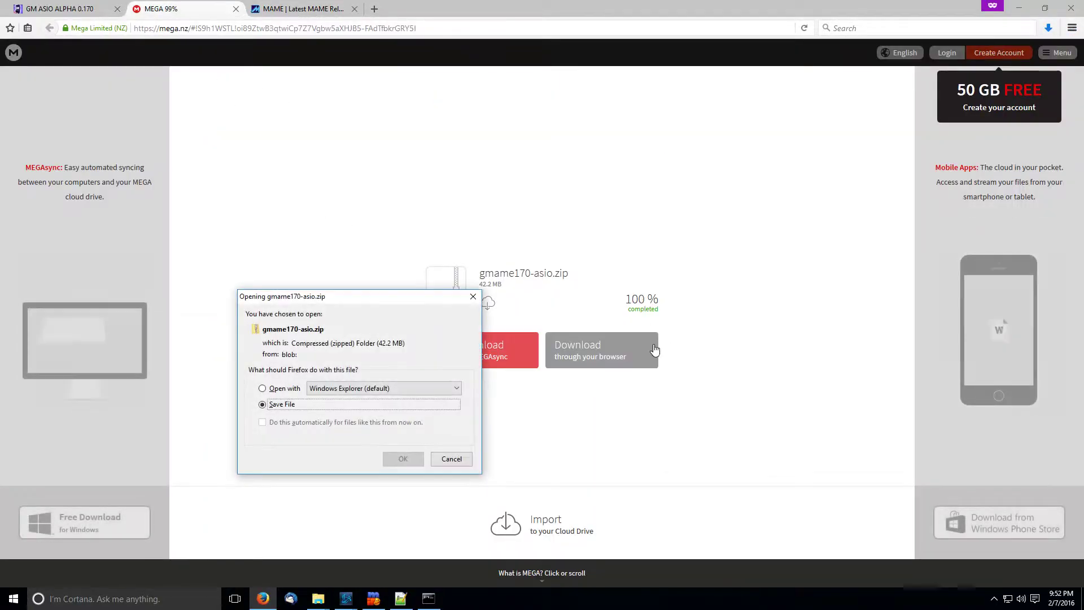
left_click(393, 458)
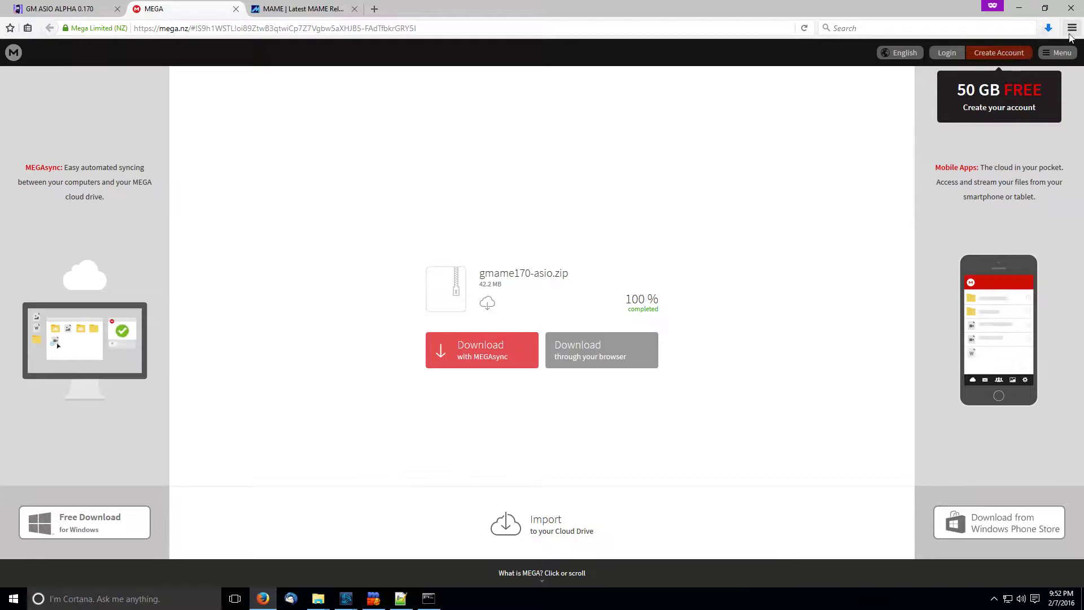
left_click(1048, 28)
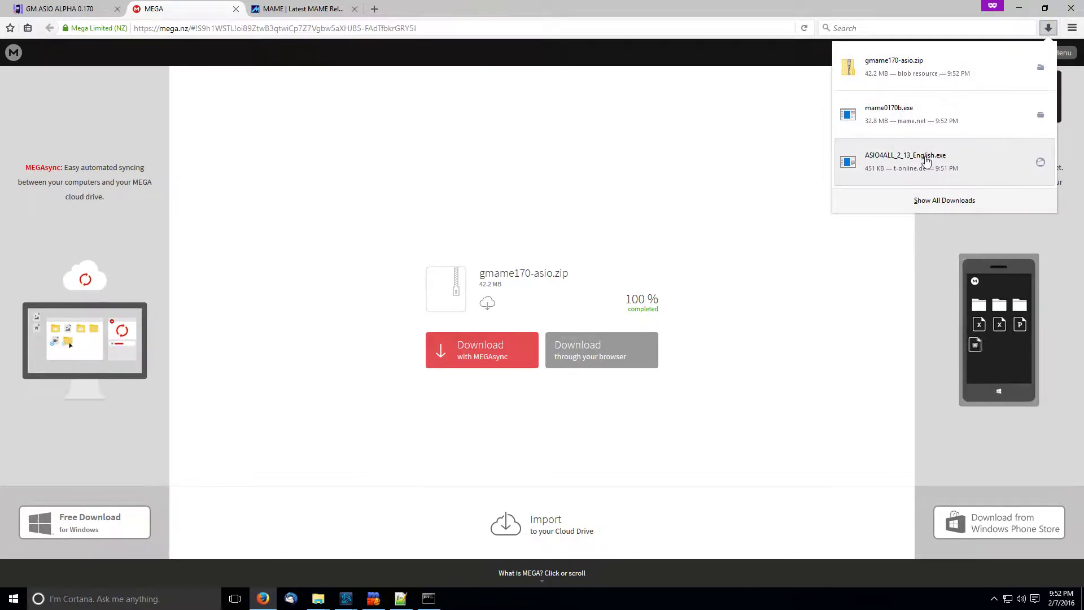
left_click(318, 598)
left_click(347, 553)
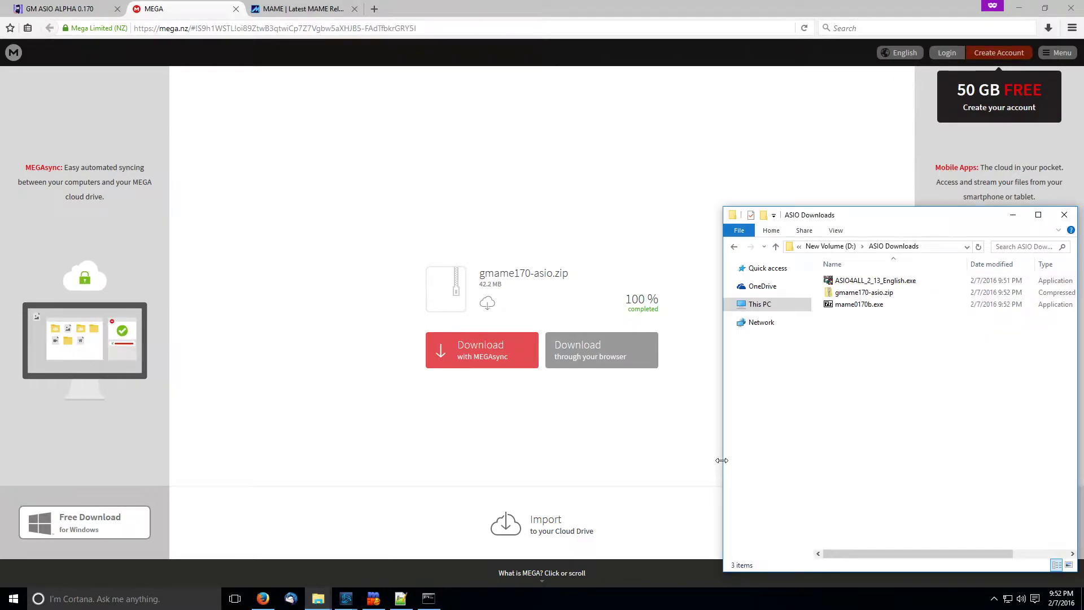
Step: Extract mame0170b.exe into d:\groovymame and bring that folder's window to the front
left_click(862, 309)
double_click(862, 309)
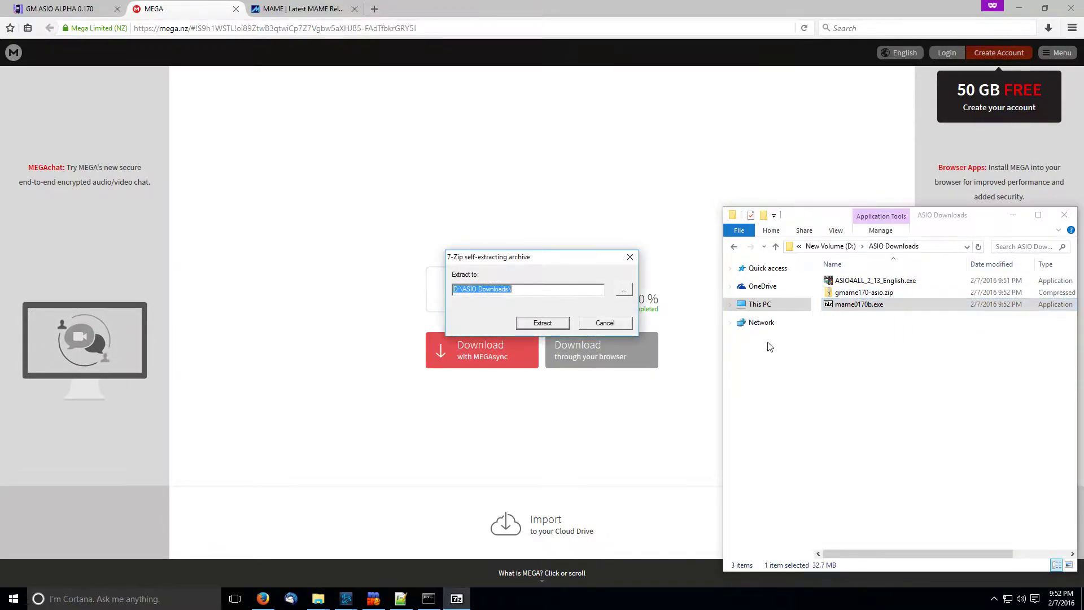
type("d:")
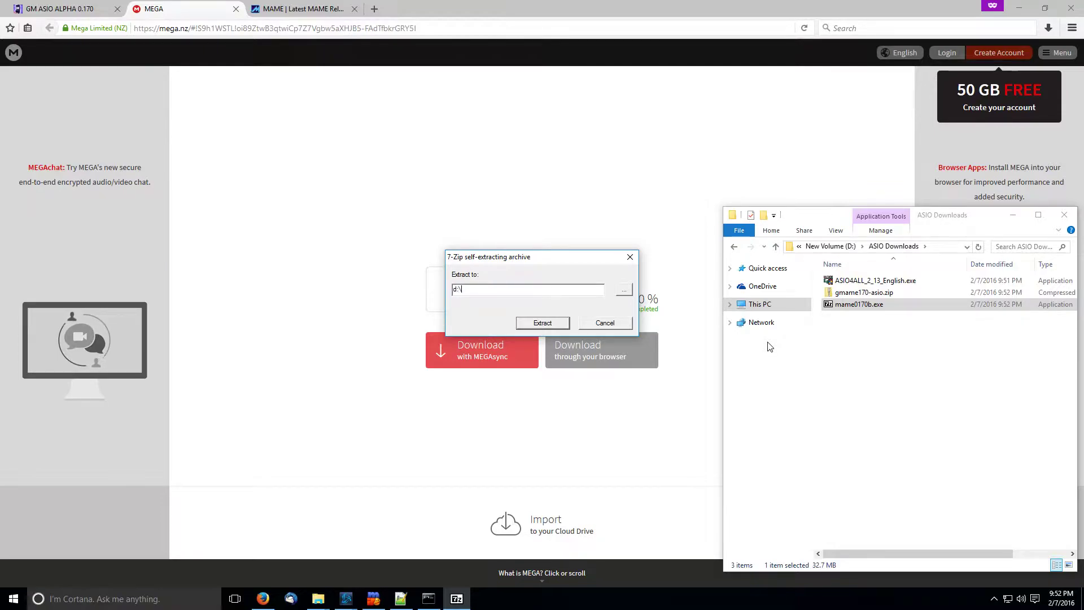
type("\\groovym")
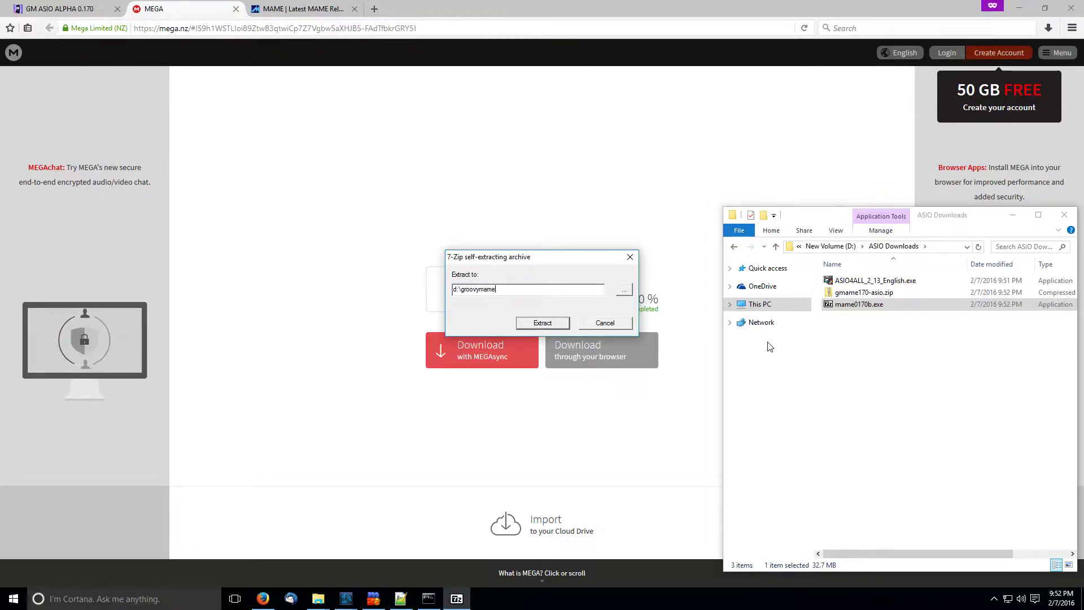
type("ame")
key("Return")
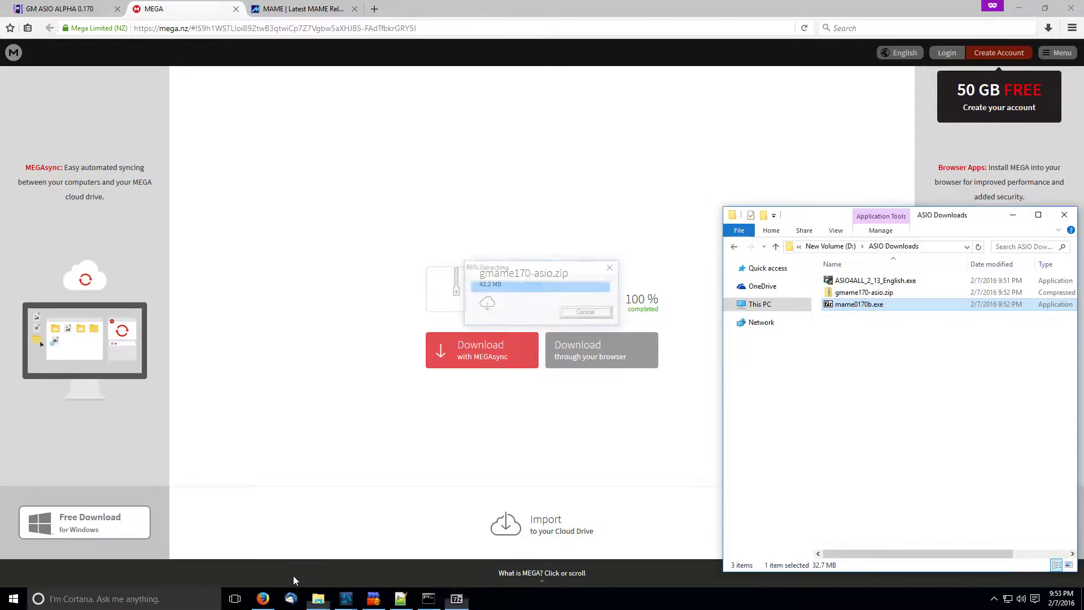
mouse_move(314, 600)
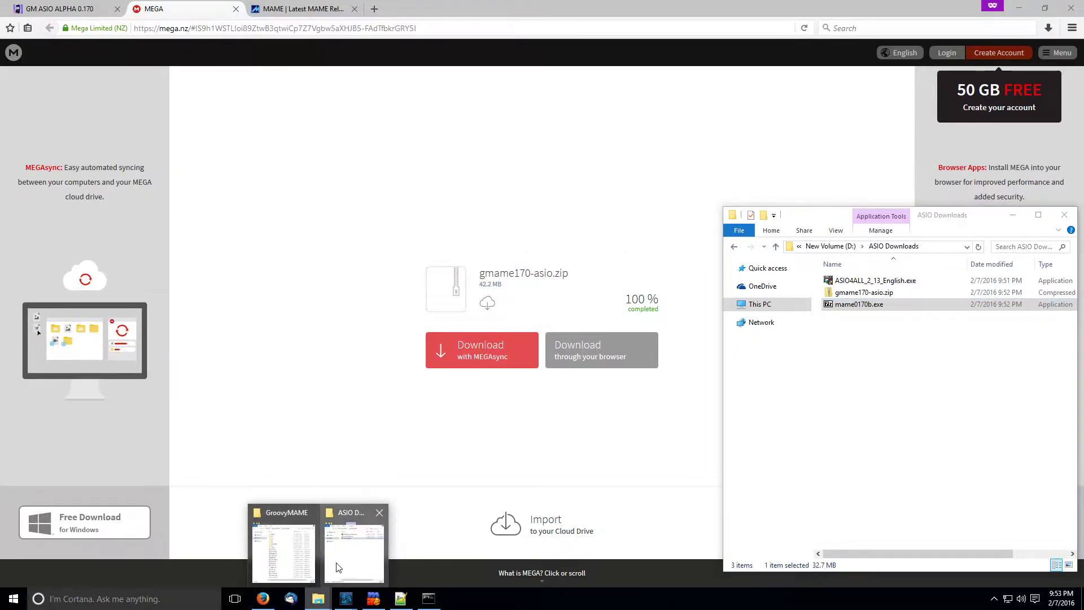
left_click(282, 556)
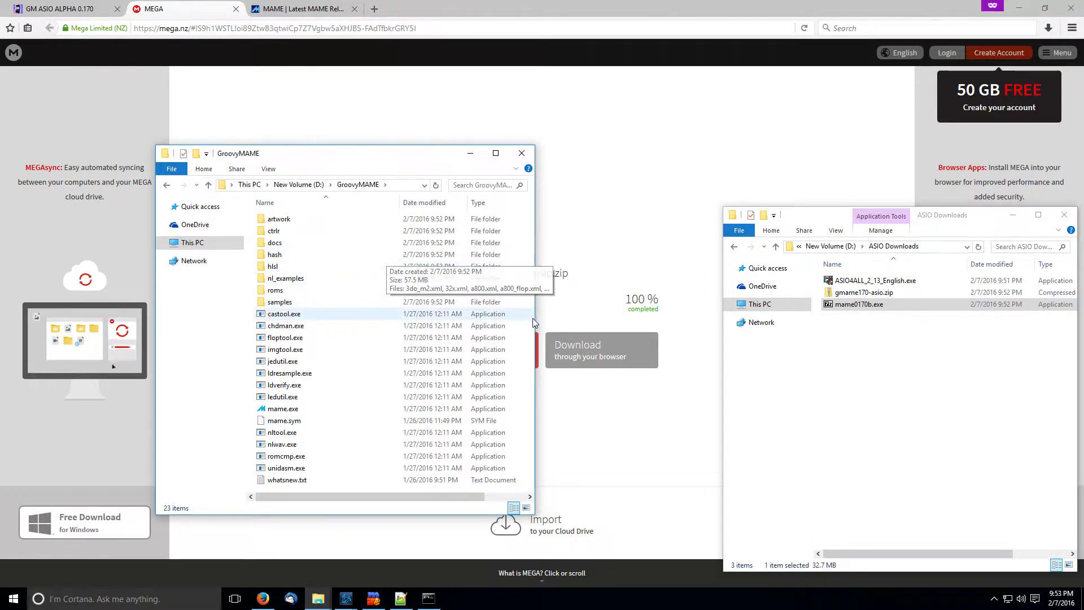
Step: Widen the GroovyMAME folder window to reveal file sizes and open Command Prompt
left_click_drag(534, 318, 640, 318)
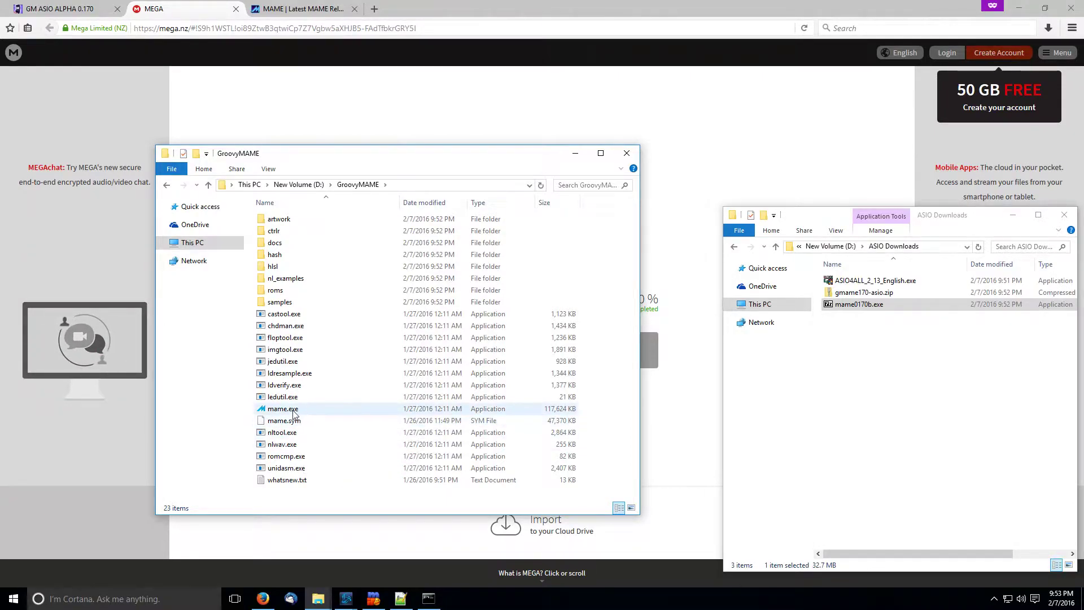
left_click(428, 599)
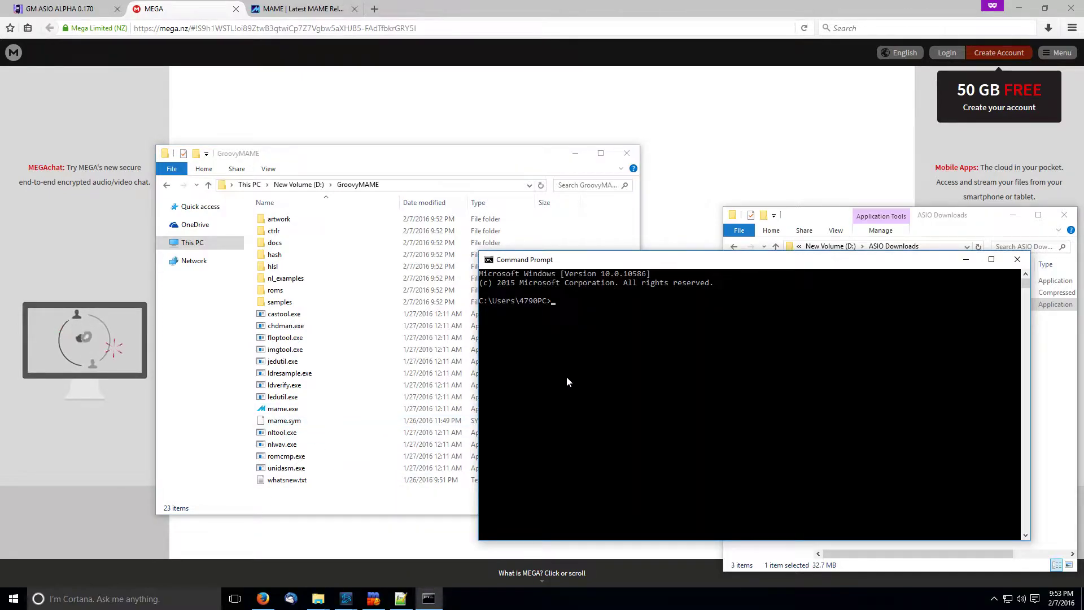
Step: Run mame -cc in D:\groovymame to generate mame.ini, then minimize Command Prompt
type("cd\\groo")
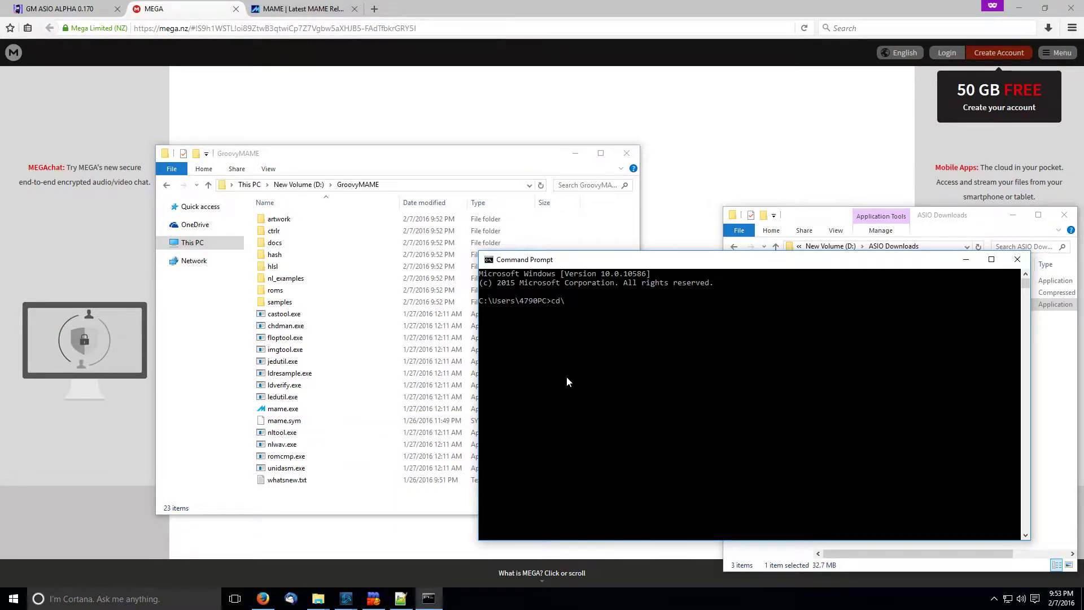
key("BackSpace")
key("BackSpace")
key("BackSpace")
key("BackSpace")
key("BackSpace")
key("BackSpace")
key("BackSpace")
type("d:")
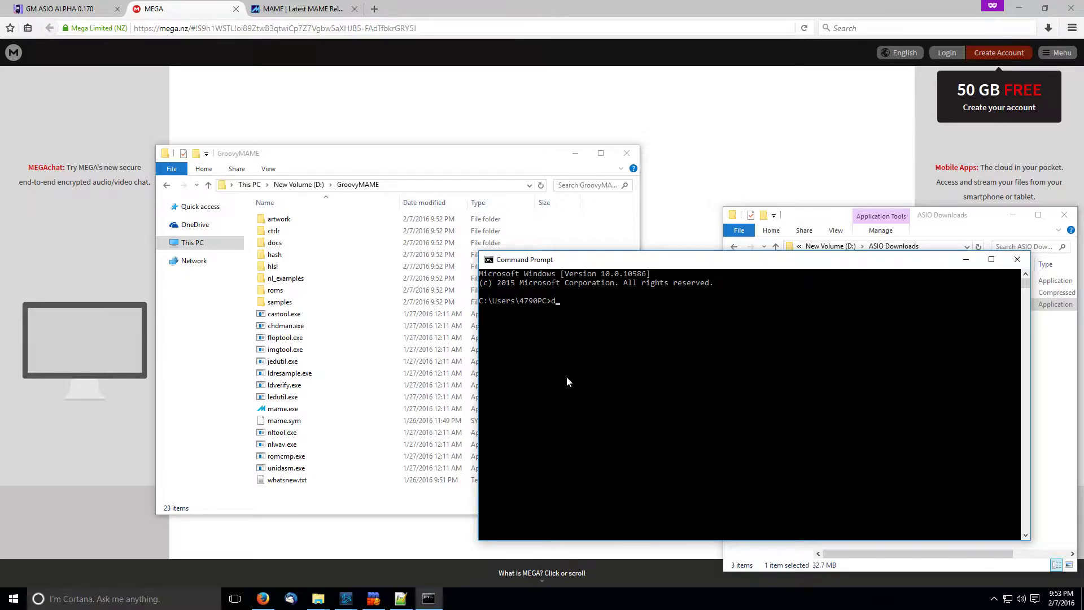
key("Return")
type("cd groovymame")
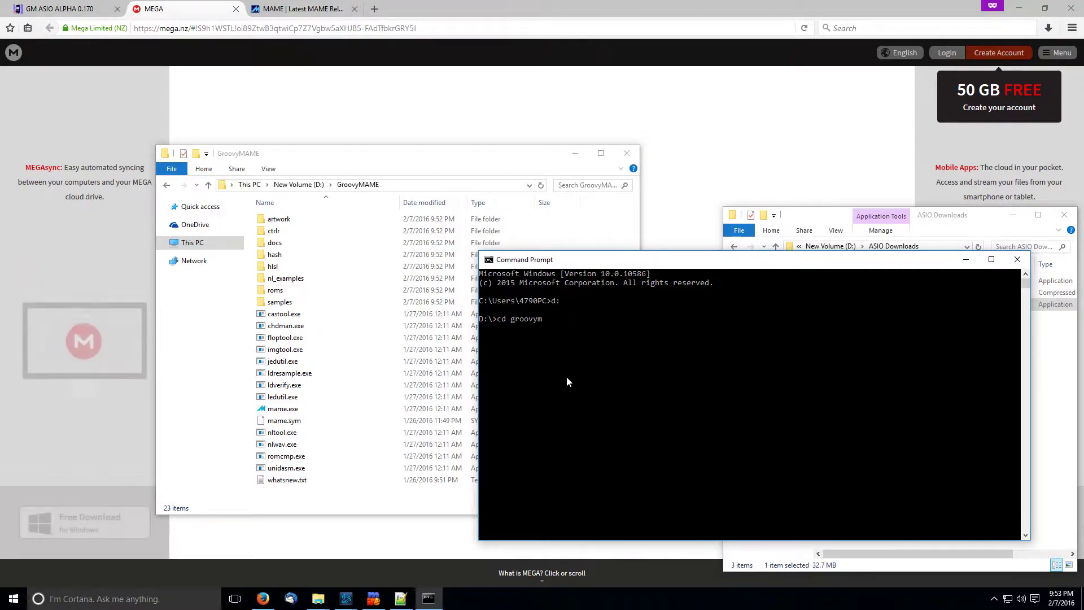
key("Return")
type("mame -cc")
key("Return")
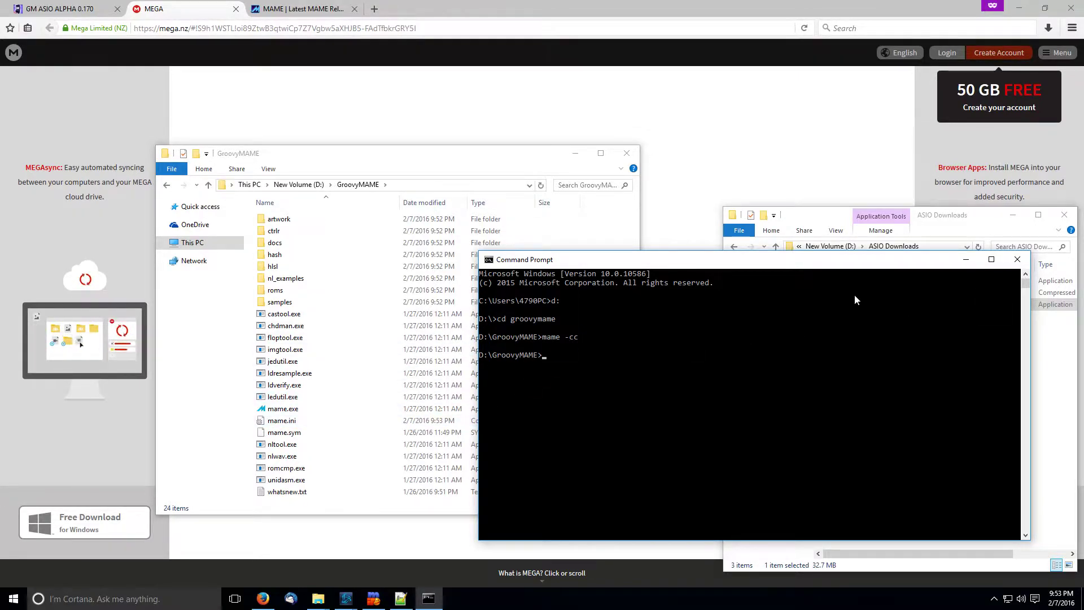
left_click(281, 420)
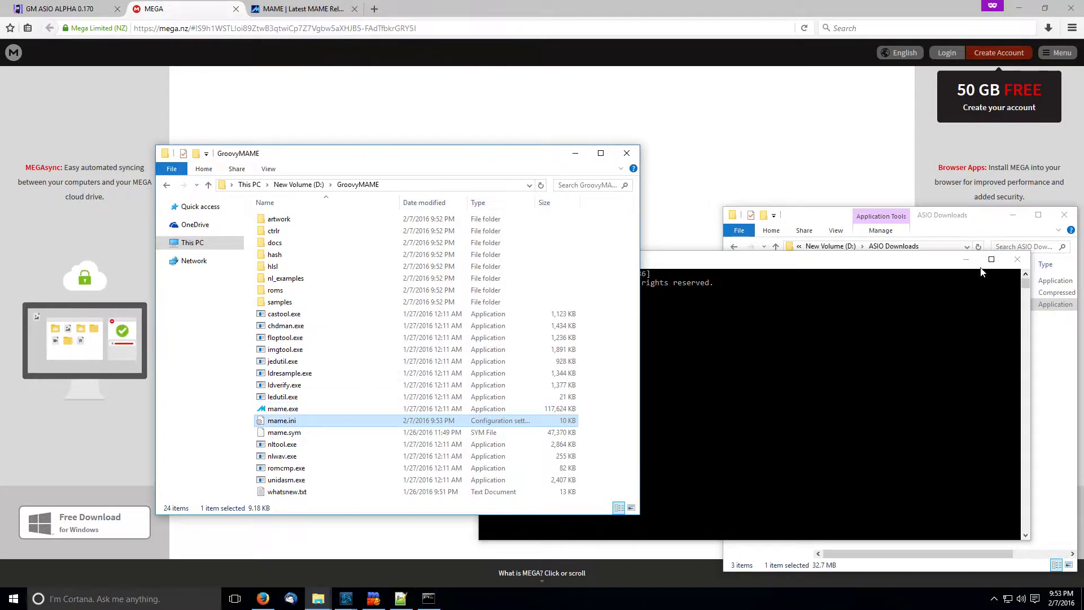
left_click(965, 260)
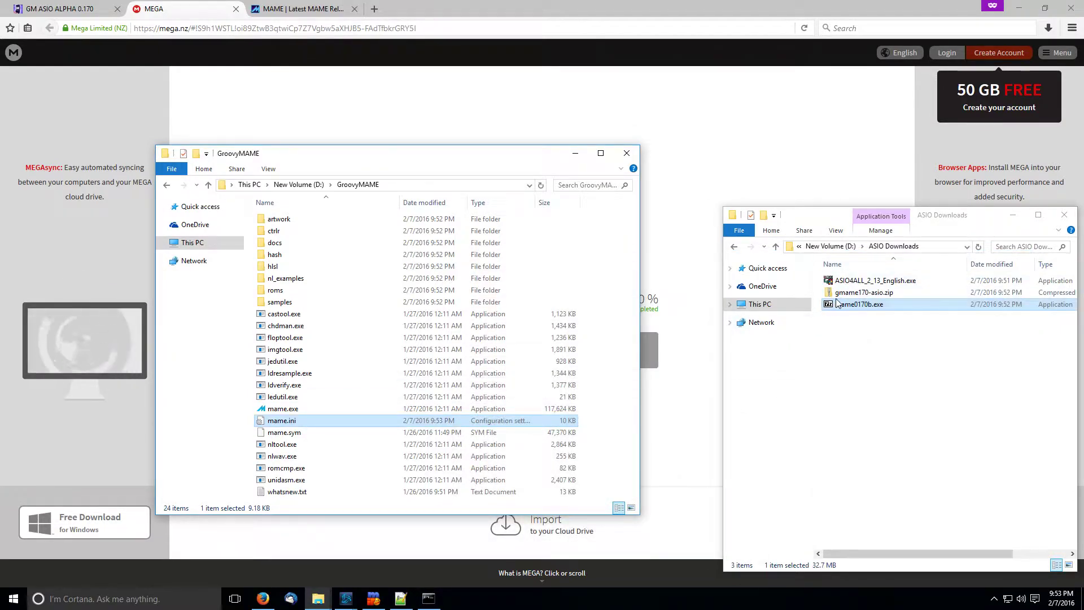
Step: Copy the three files from gmame170-asio.zip into the GroovyMAME folder
double_click(847, 292)
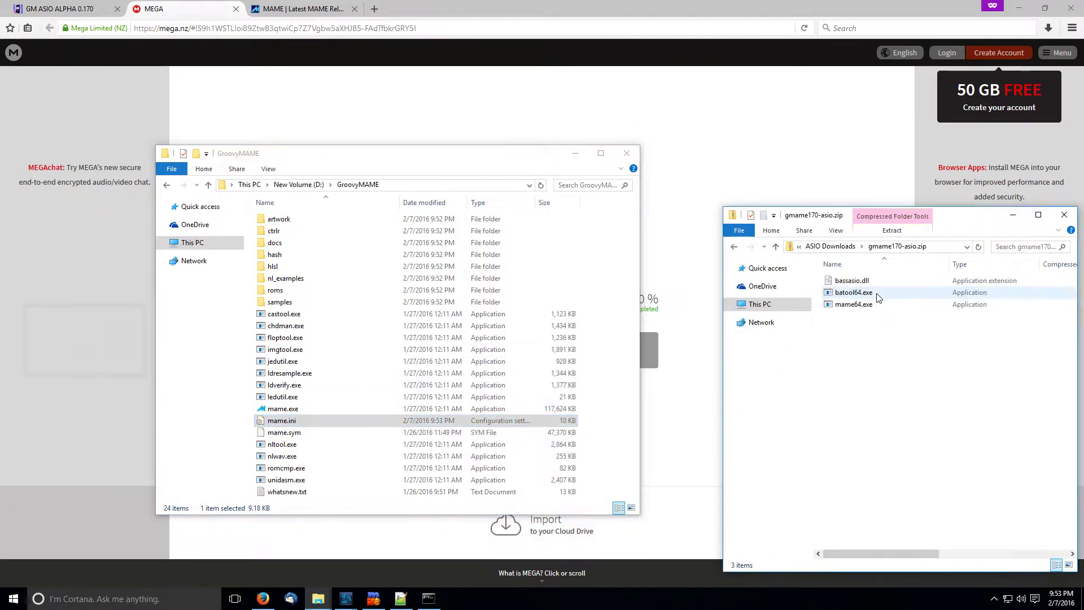
left_click_drag(882, 340, 825, 280)
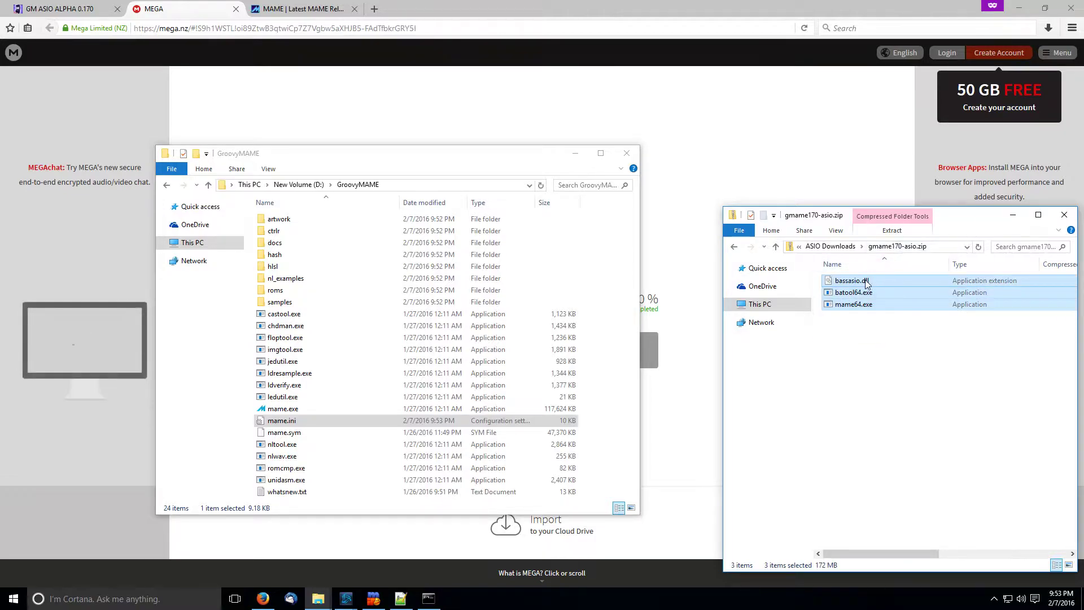
right_click(863, 281)
left_click(886, 320)
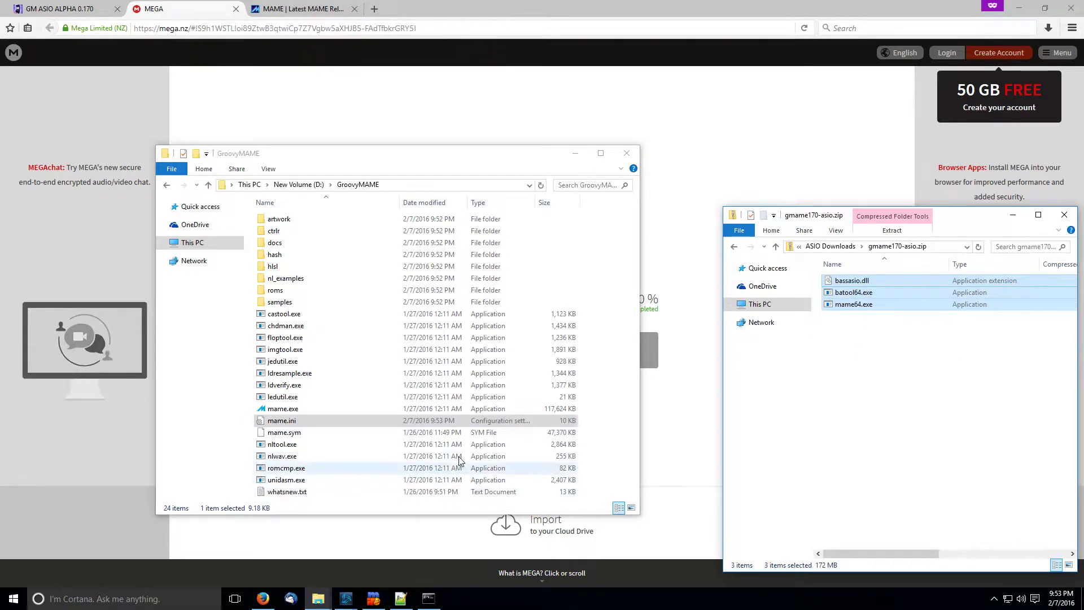
left_click(617, 337)
right_click(613, 380)
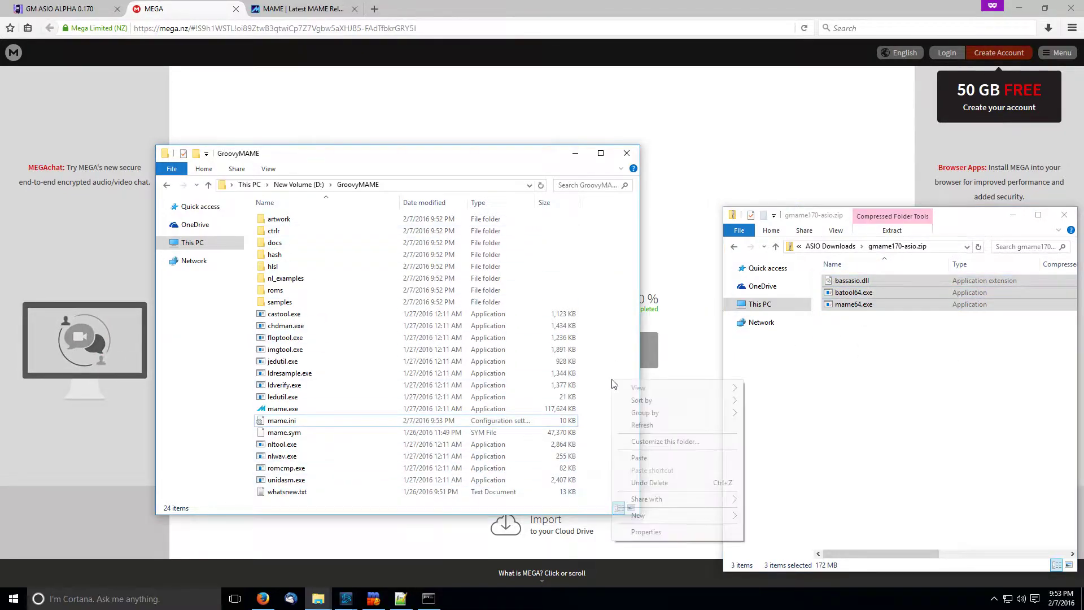
left_click(643, 458)
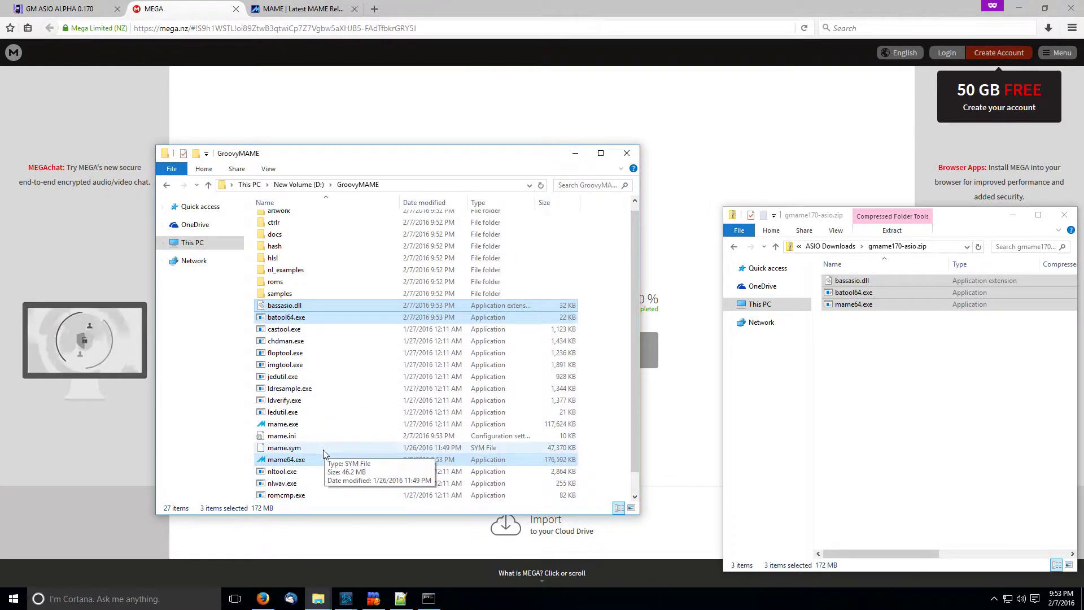
Step: Delete the old mame.exe and rename mame64.exe to mame.exe
left_click(232, 371)
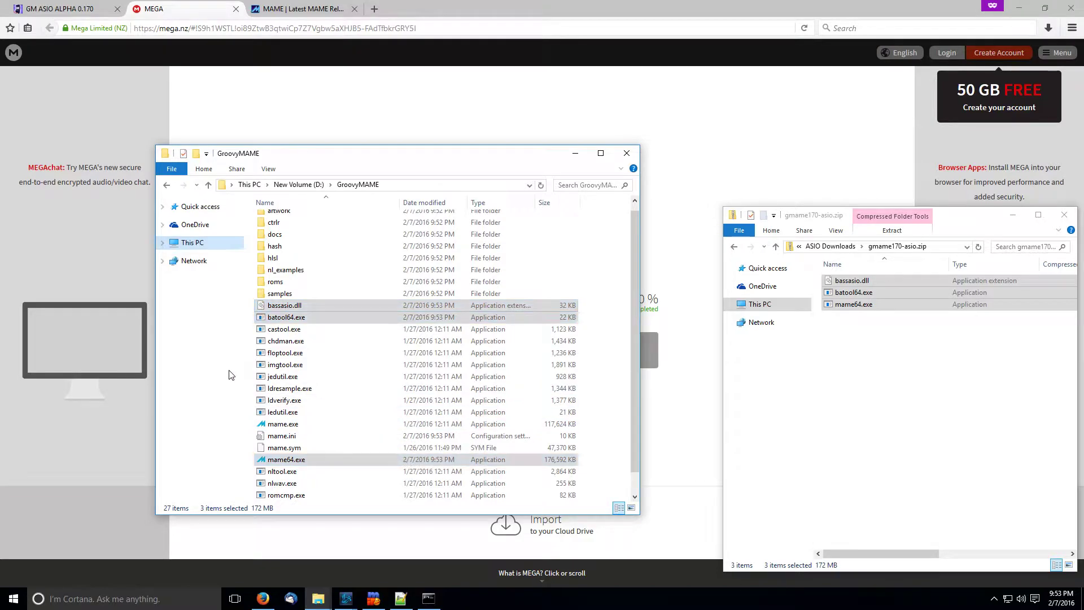
left_click(302, 449)
scroll(299, 445, "down", 1)
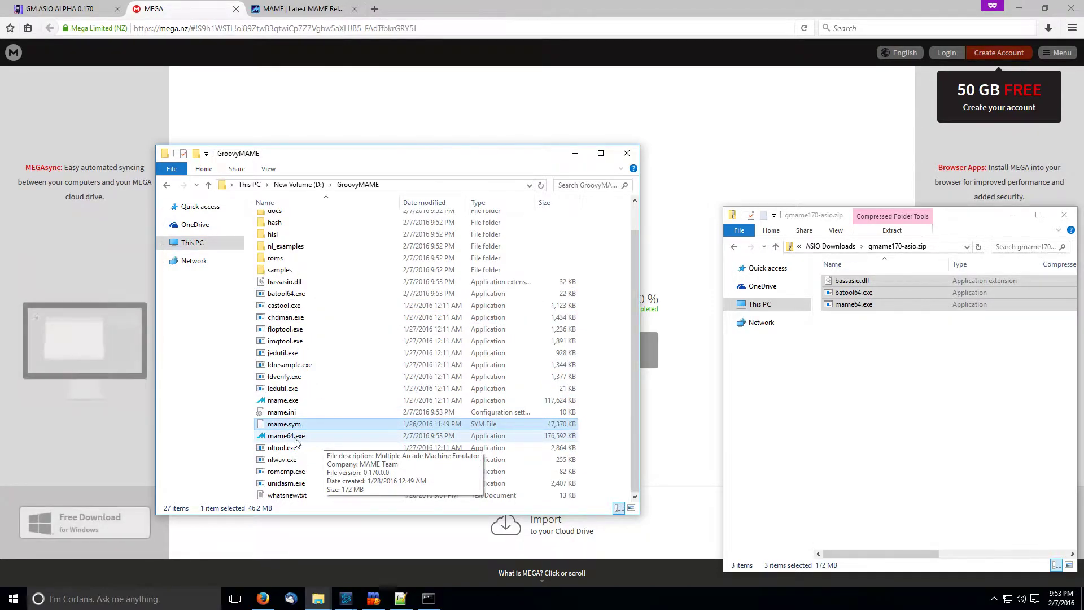
left_click(289, 401)
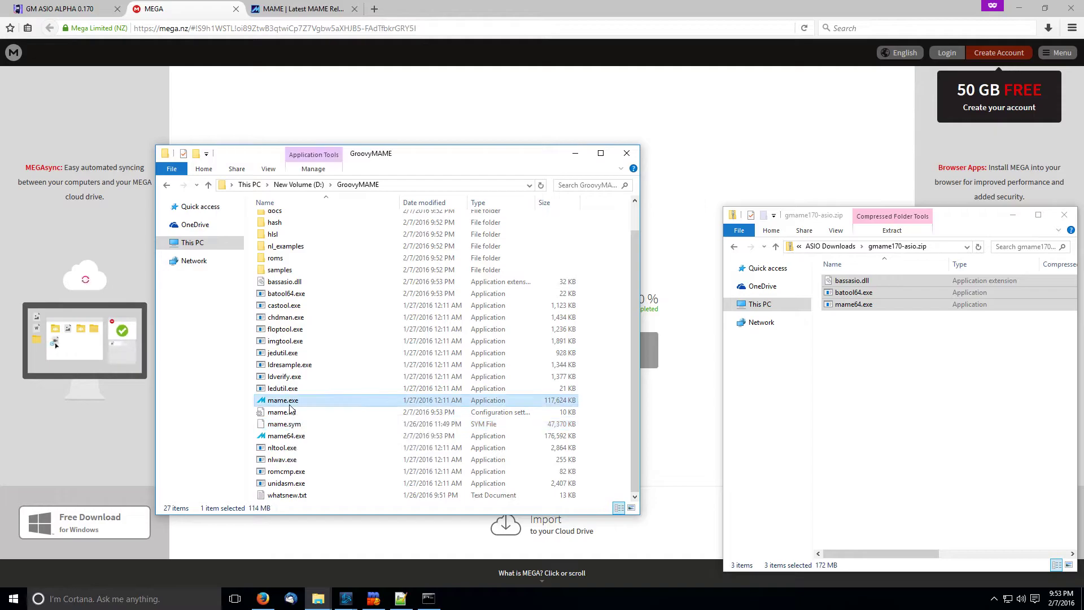
key("Delete")
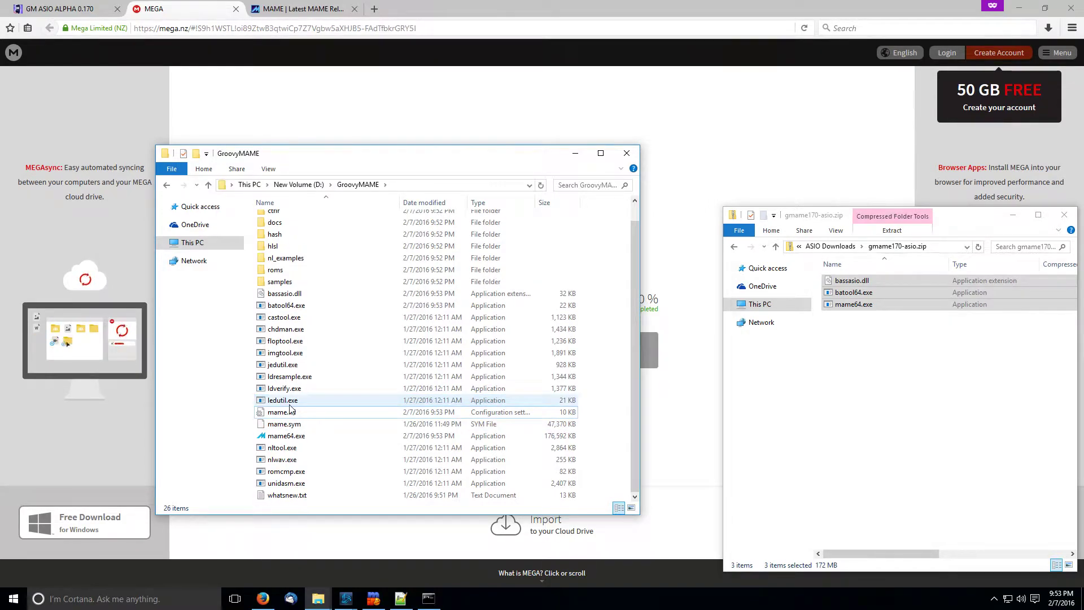
left_click(287, 436)
left_click(293, 438)
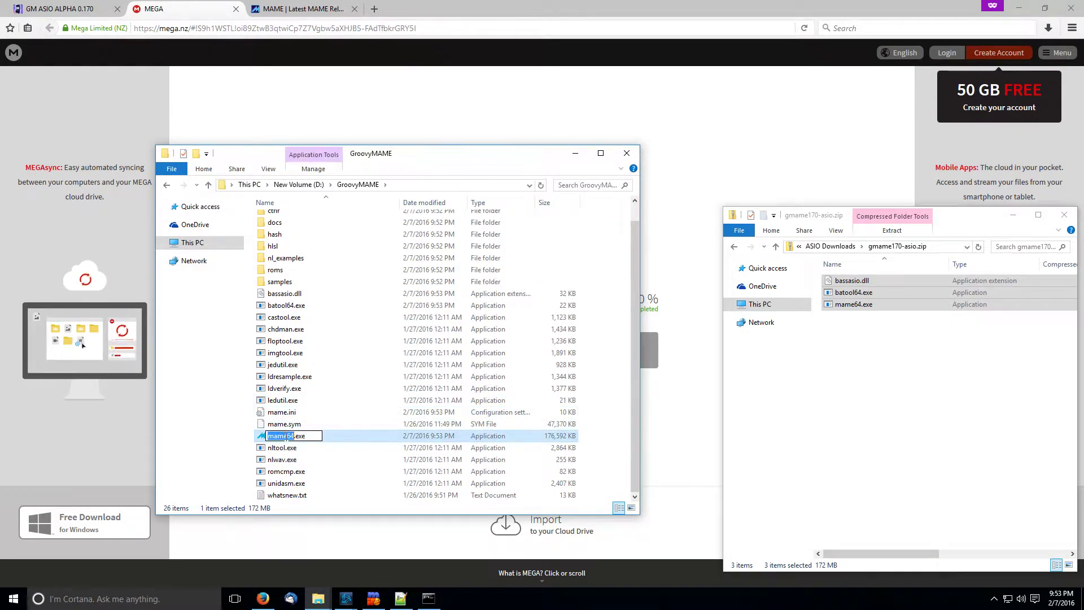
type("mame")
key("Return")
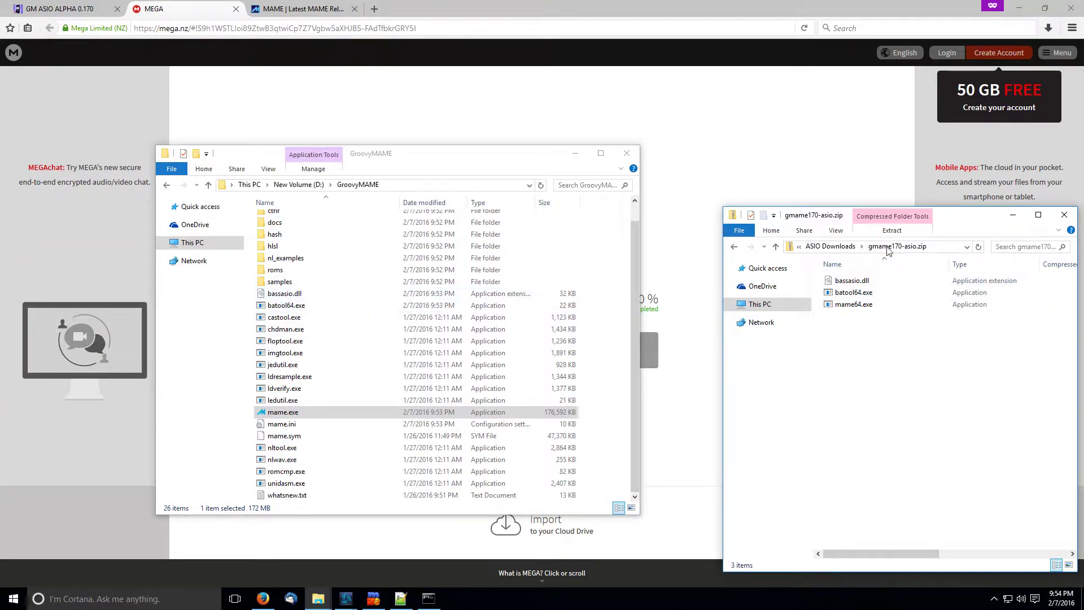
Step: Install ASIO4ALL 2.13 from ASIO4ALL_2_13_English.exe, accepting the licence and default components
left_click(827, 248)
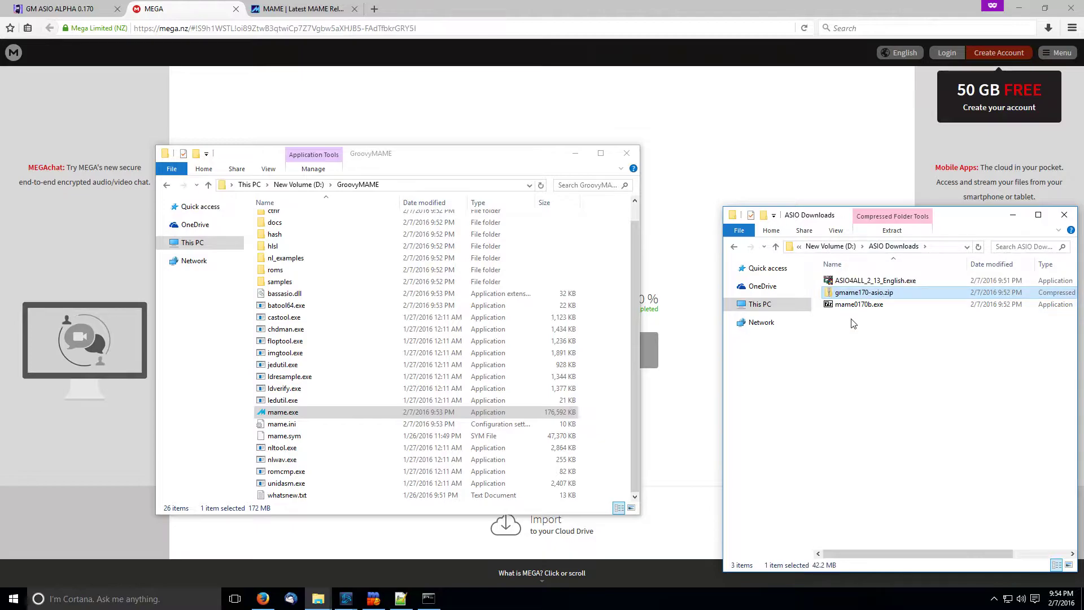
double_click(859, 281)
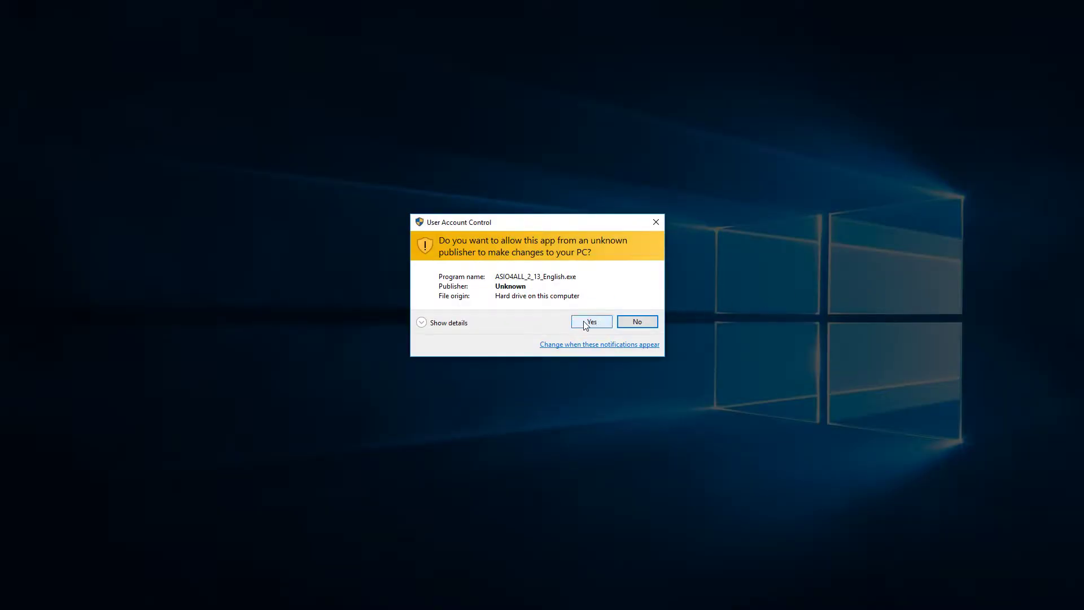
left_click(585, 323)
left_click(599, 391)
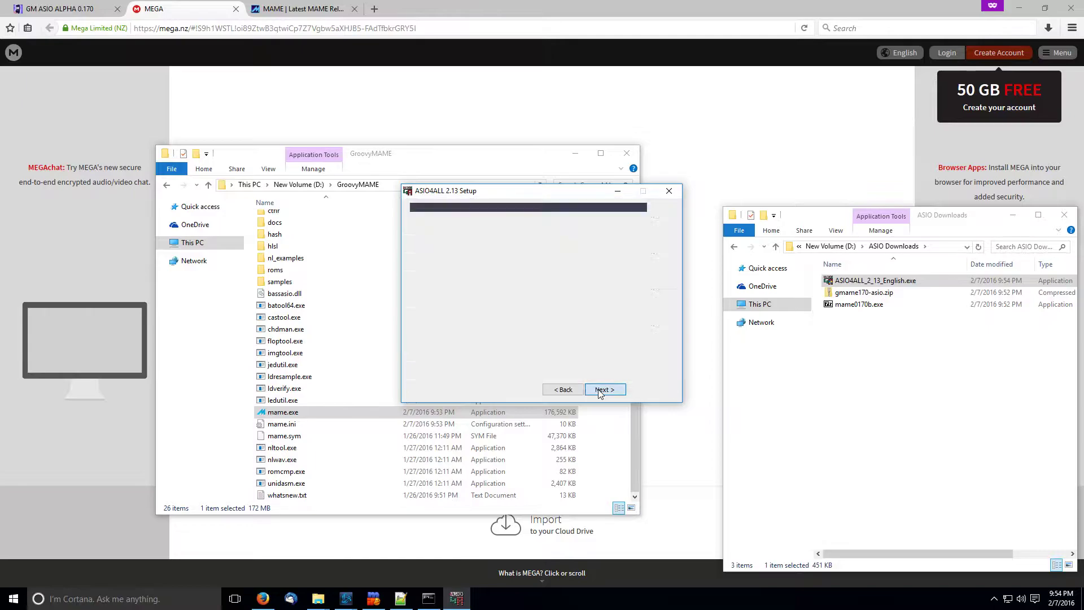
left_click(439, 367)
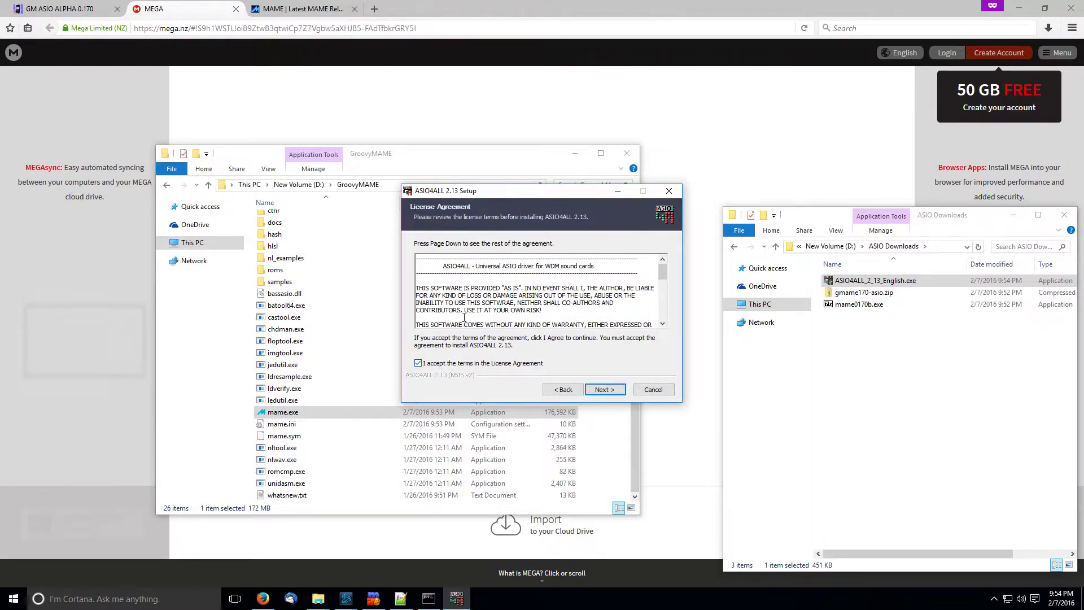
left_click(600, 395)
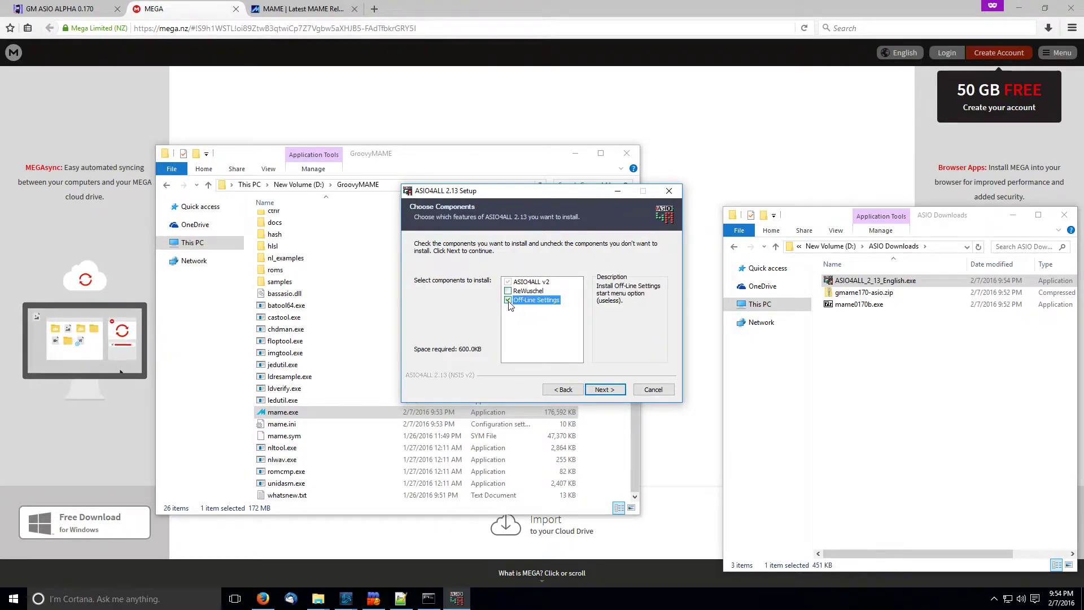
left_click(598, 386)
left_click(605, 391)
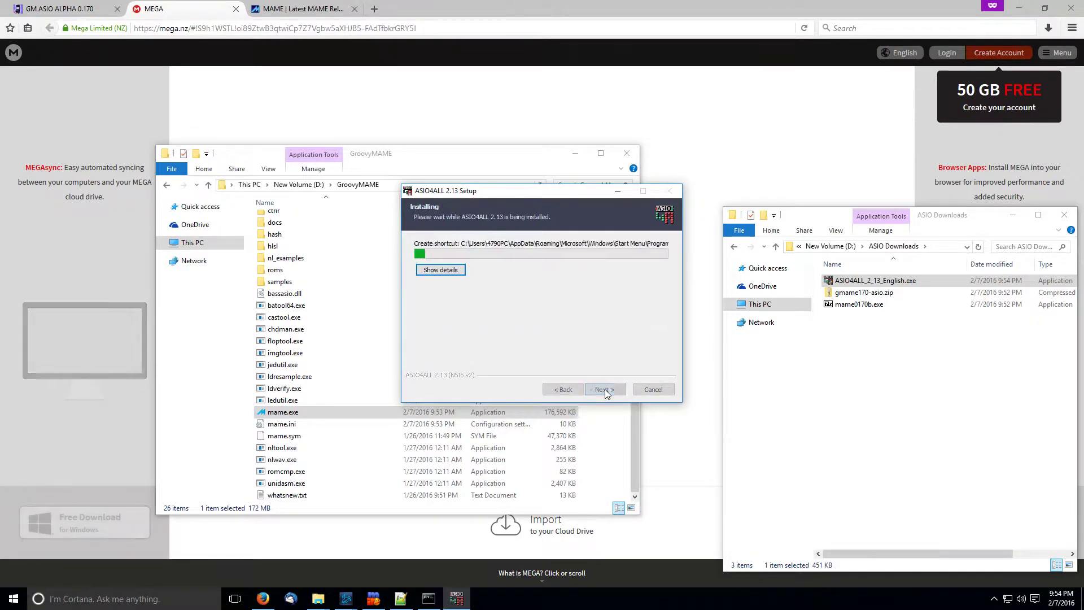
left_click(597, 390)
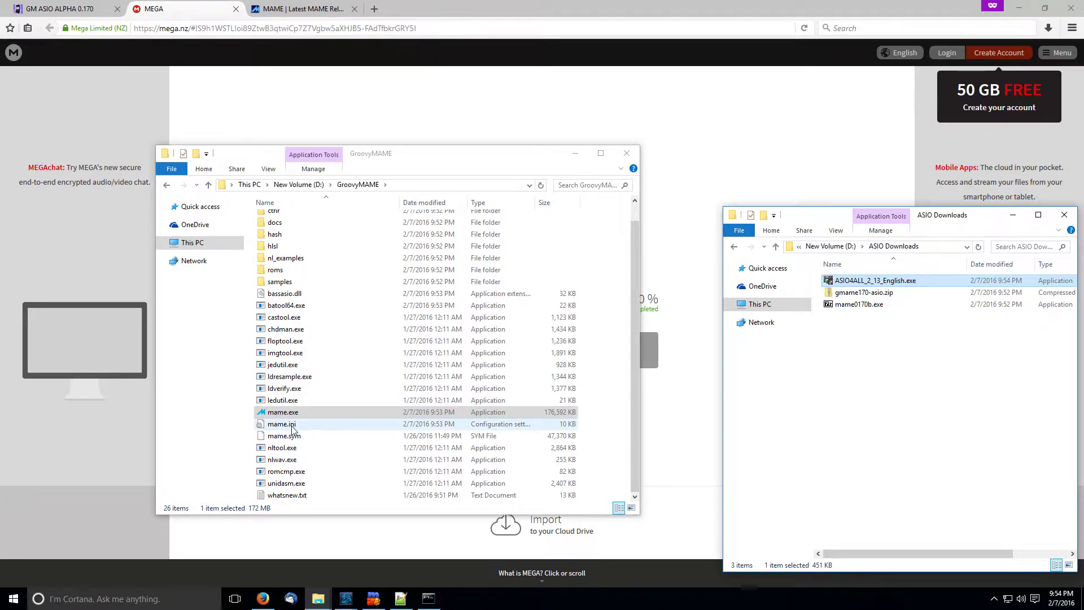
Step: Move Command Prompt aside and open mame.ini from the GroovyMAME folder in Notepad++
left_click(429, 598)
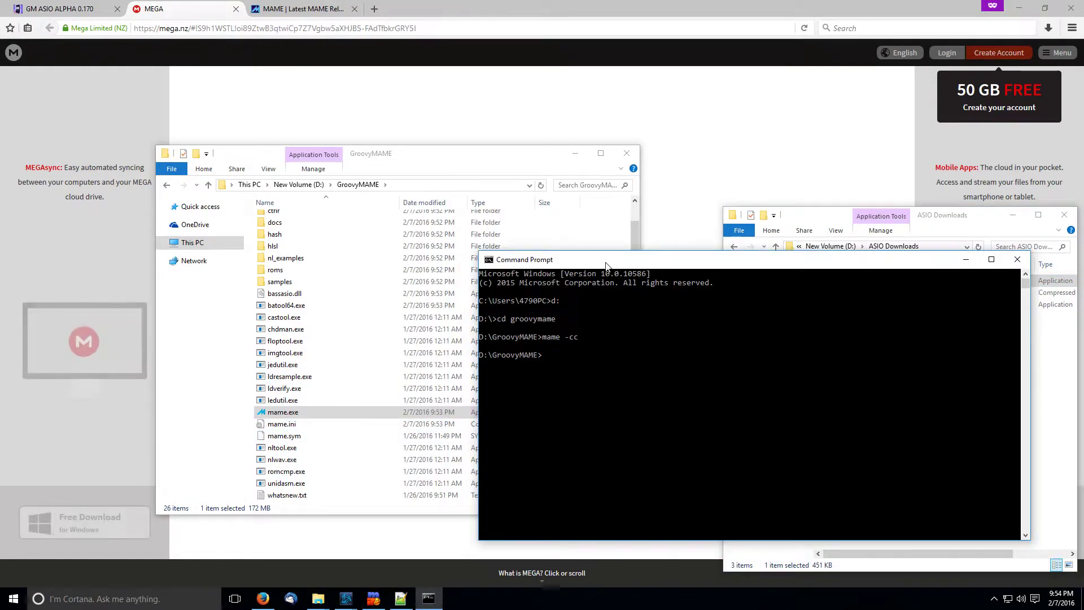
left_click_drag(606, 264, 497, 275)
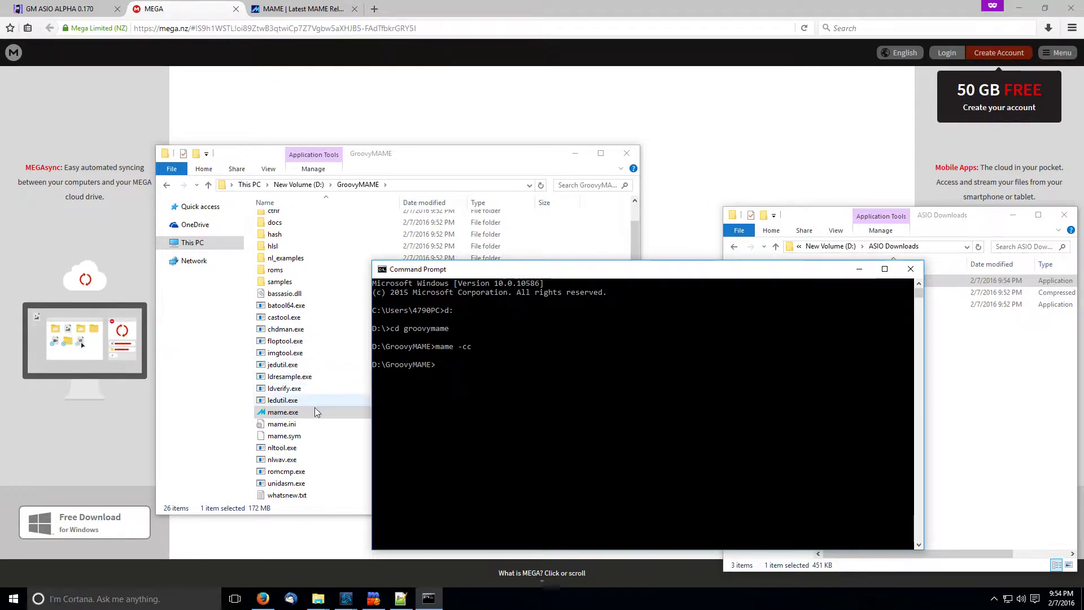
left_click(281, 424)
right_click(281, 424)
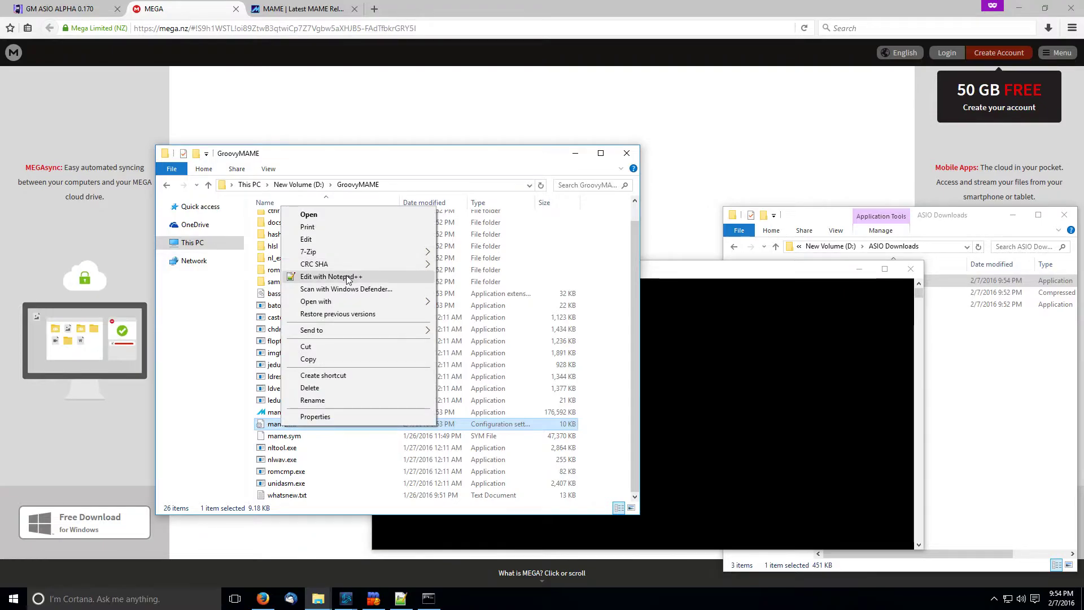
left_click(333, 276)
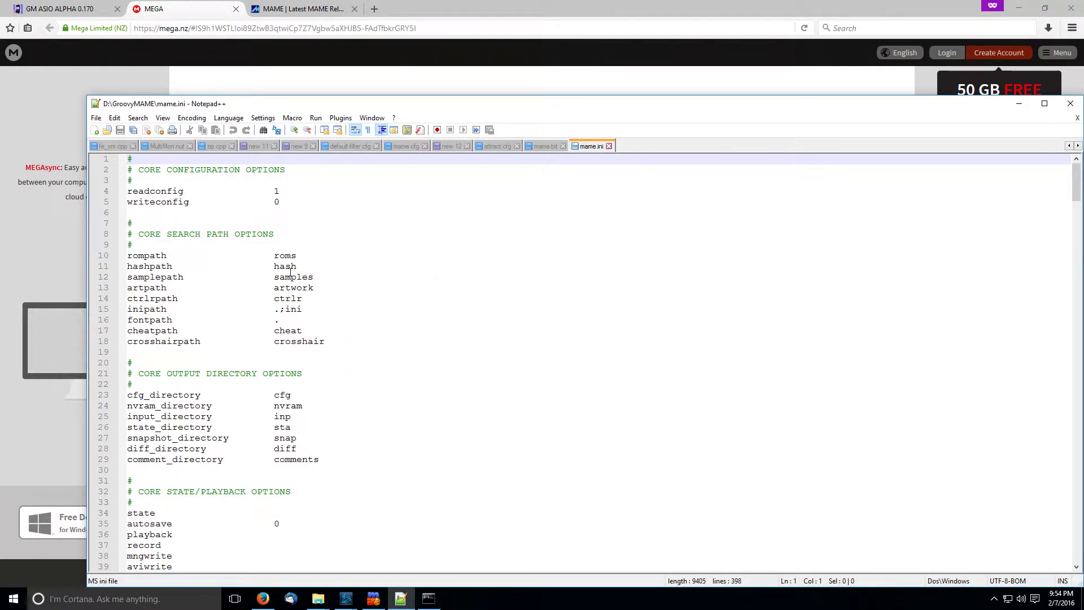
Step: Save mame.ini with rompath set to d:\roms and return to Command Prompt
left_click(279, 256)
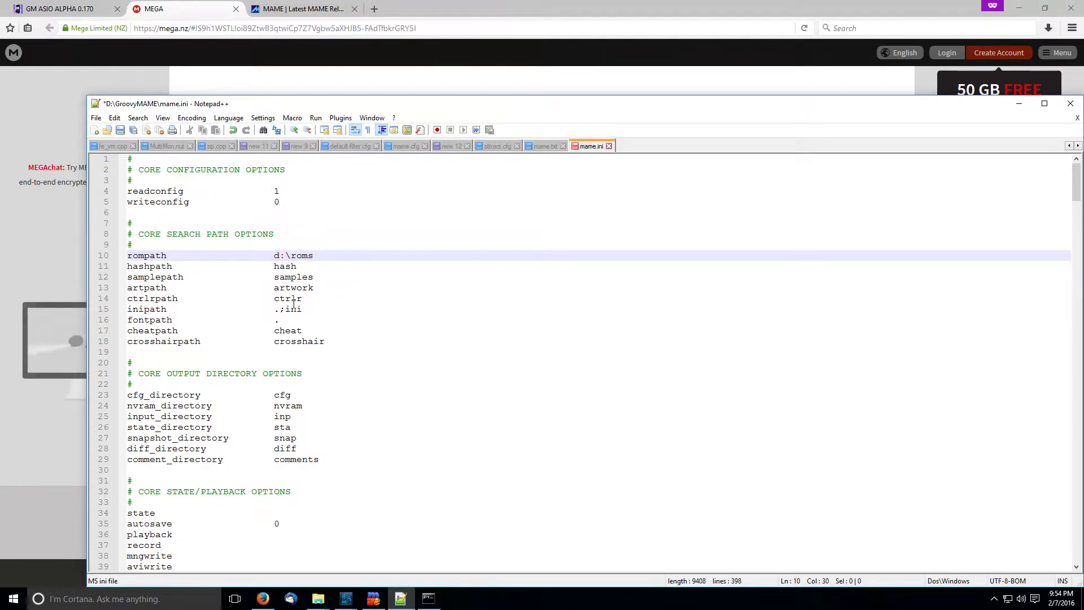
left_click(121, 136)
left_click(428, 598)
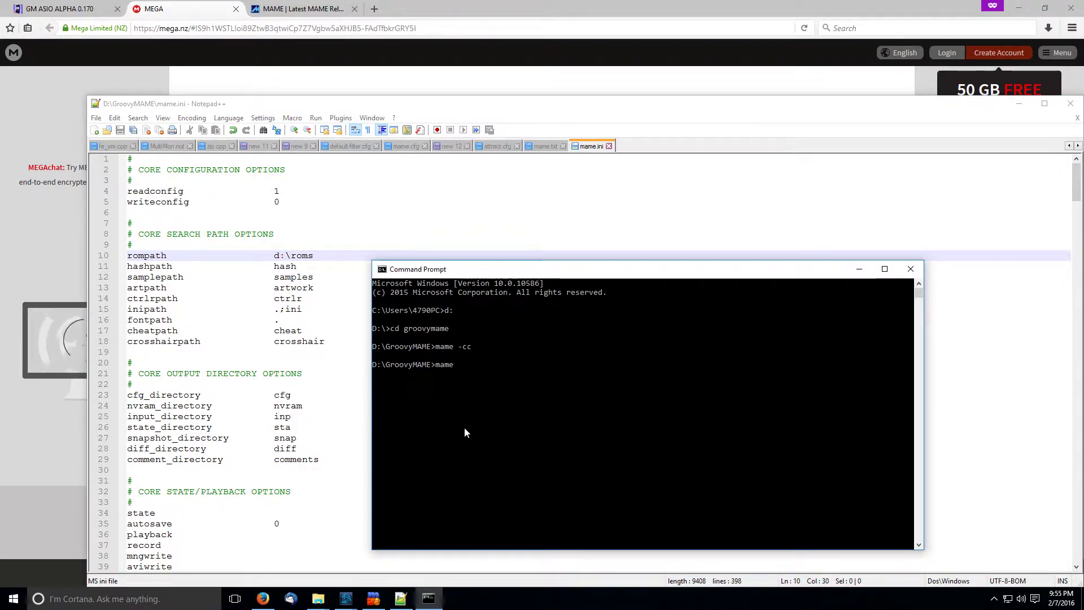
Step: Run 'mame samsho2 -window' to launch Samurai Shodown II in a window
type("mame sams")
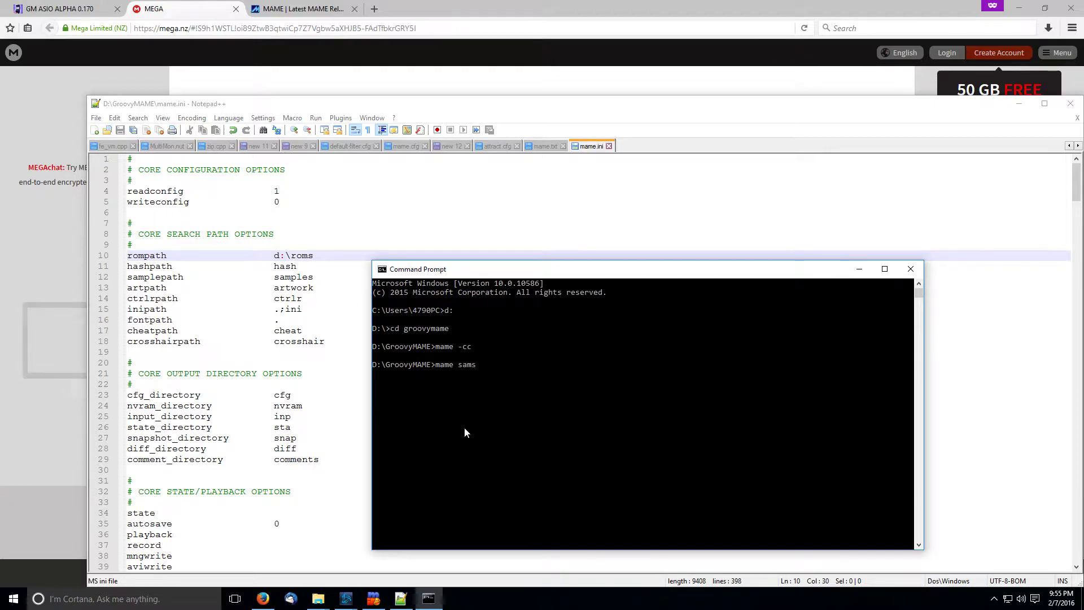
type("ho2")
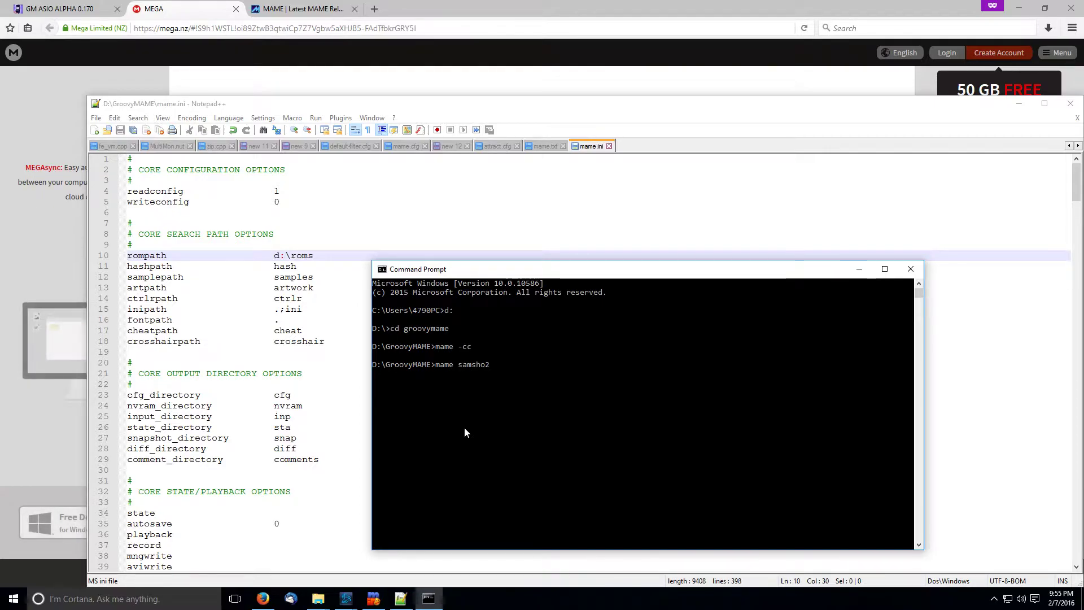
type(" -window")
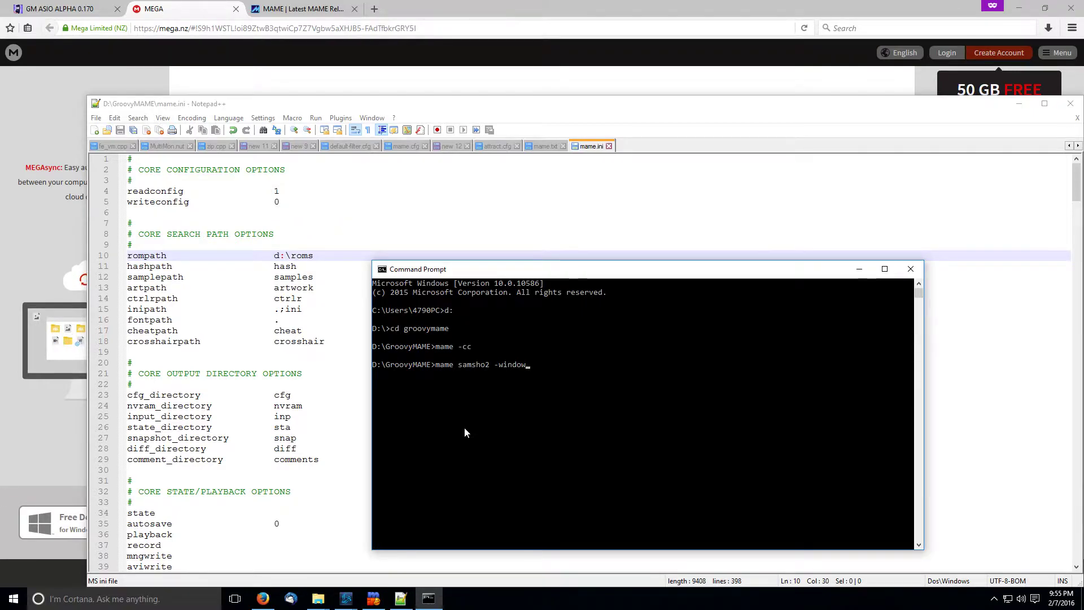
key("Return")
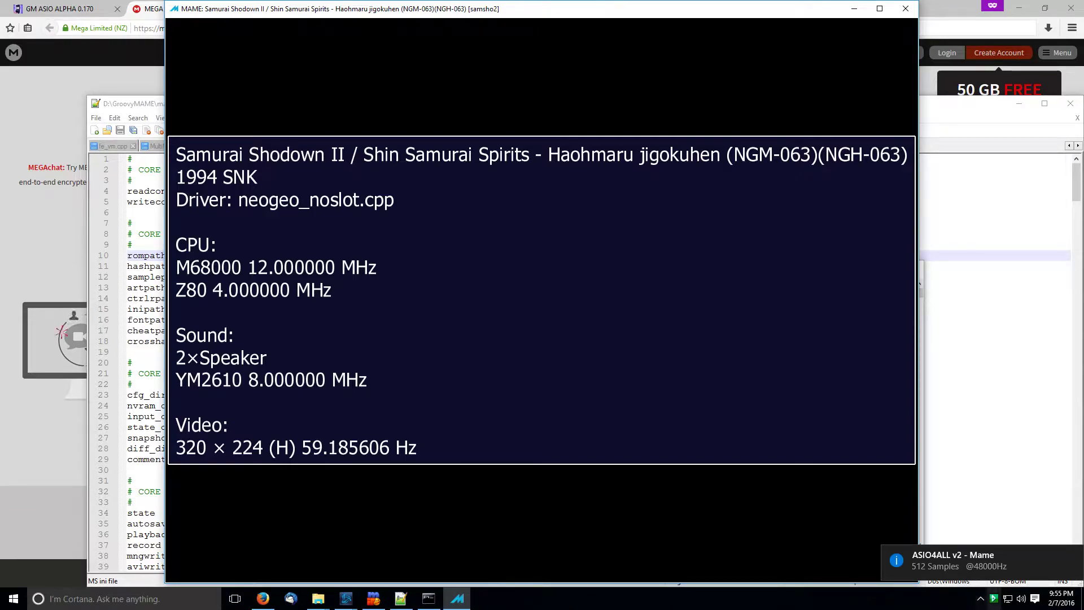
Step: Open the ASIO4ALL panel from the tray, move it aside, dismiss the info screen, show advanced options
left_click(995, 603)
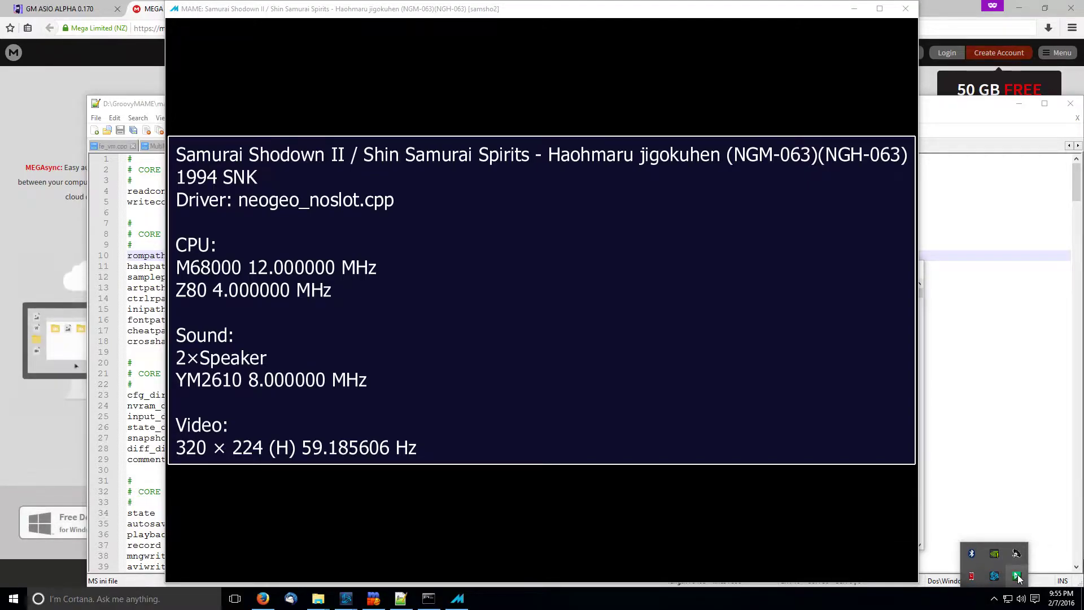
left_click(1017, 576)
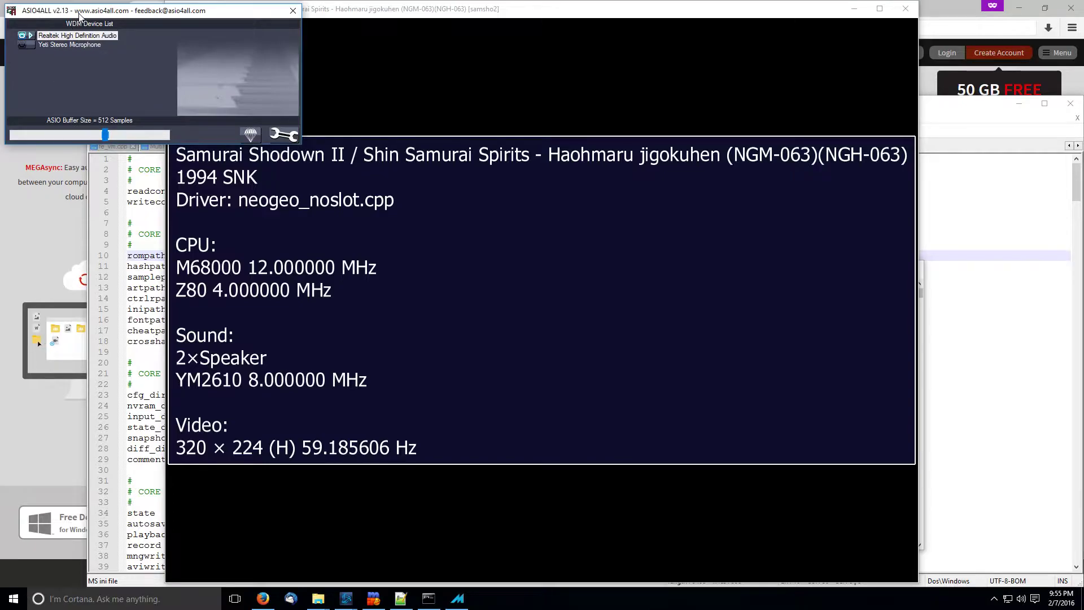
left_click_drag(80, 16, 360, 365)
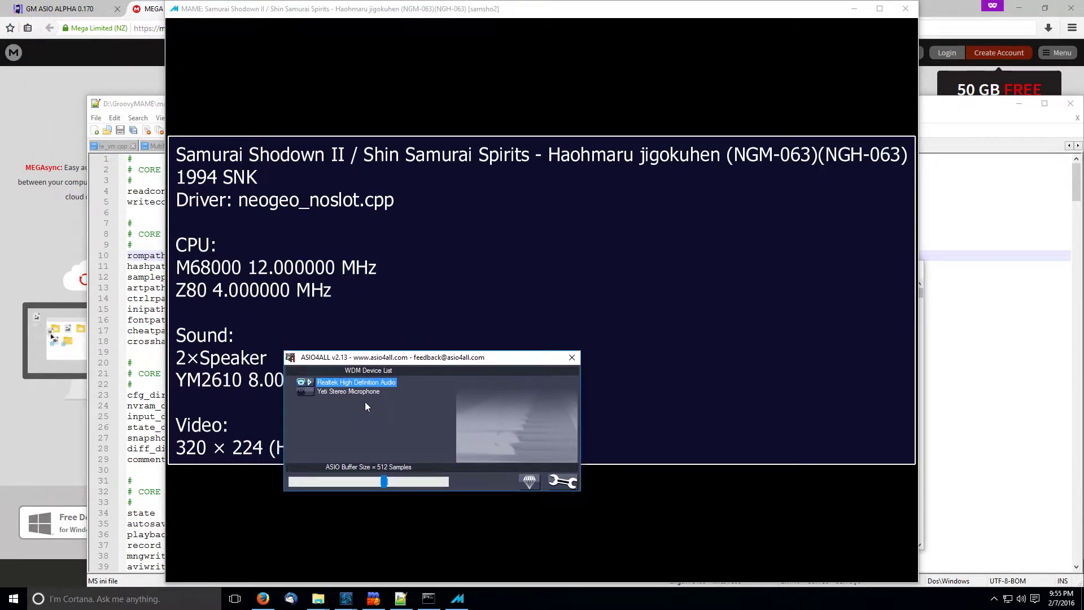
left_click_drag(404, 359, 146, 400)
left_click(478, 320)
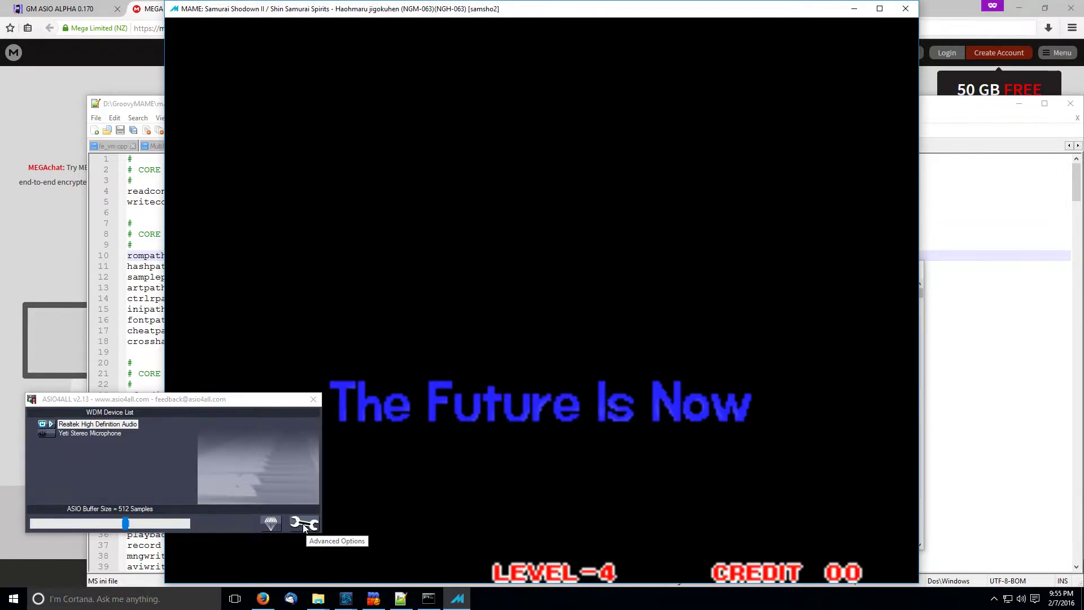
left_click(303, 525)
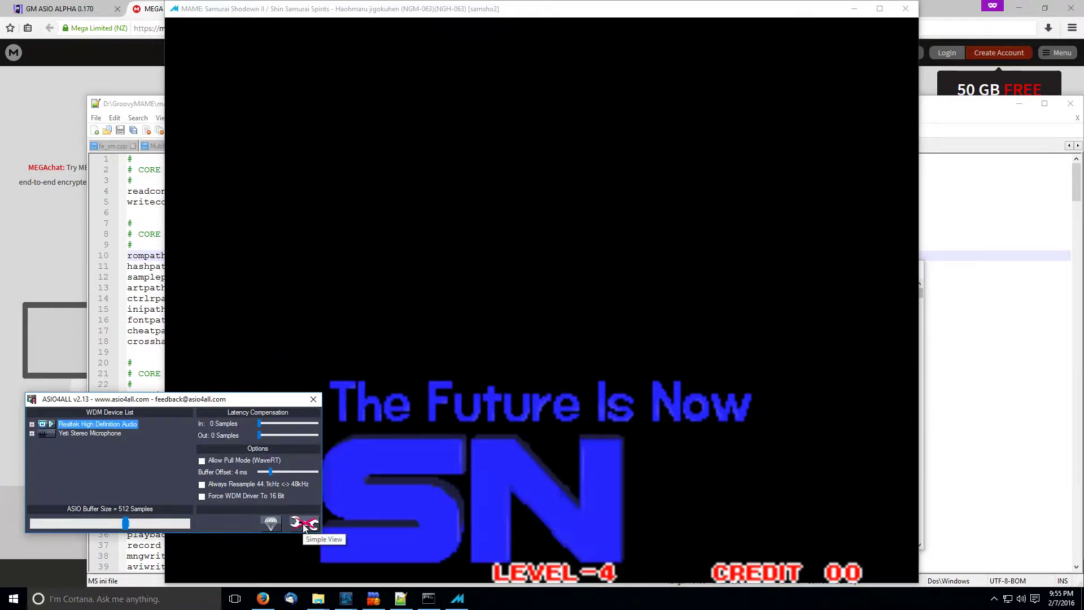
Step: Expand Realtek High Definition Audio, select its Stereo input, and enable SPDIF Optical Out
left_click(31, 433)
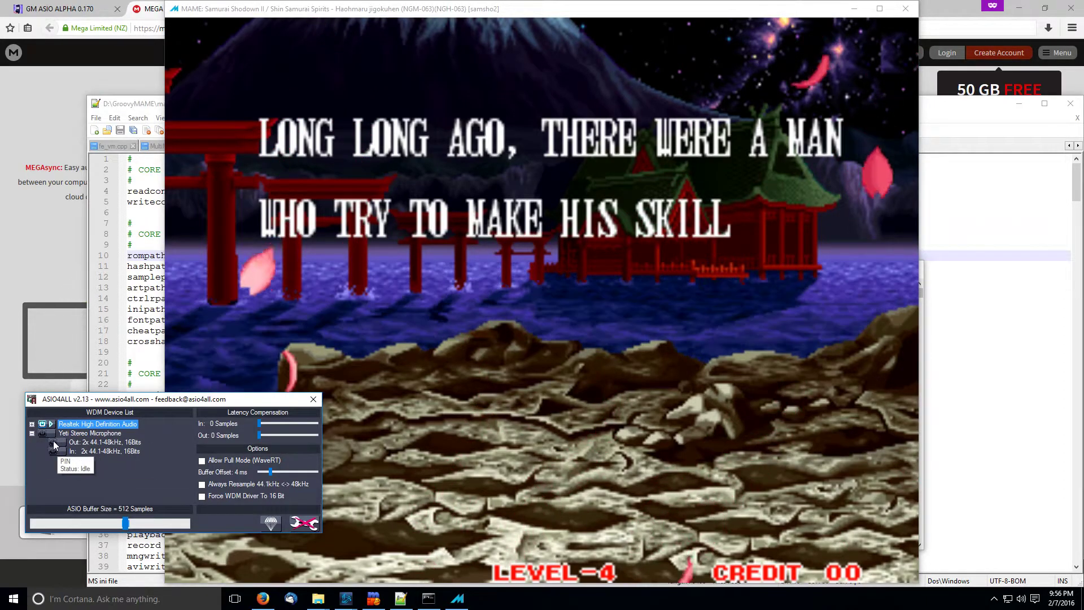
left_click(31, 432)
left_click(32, 424)
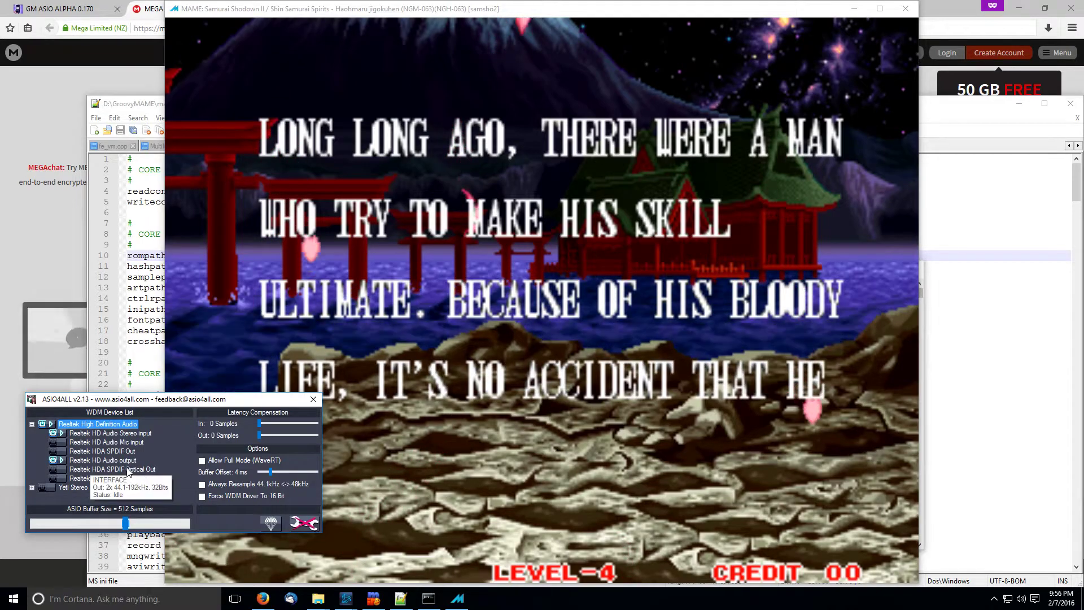
mouse_move(94, 464)
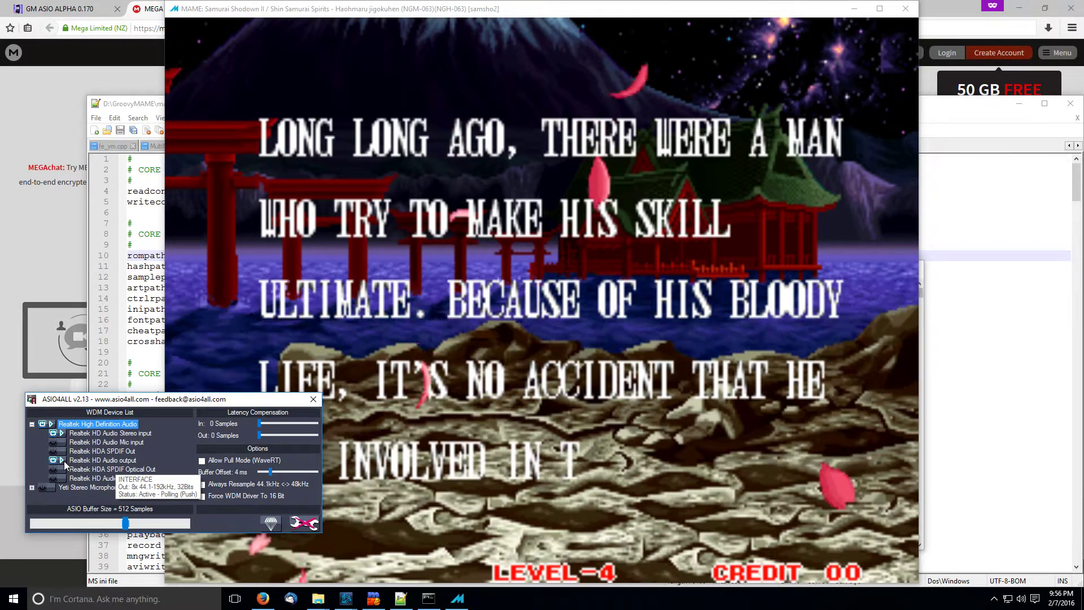
mouse_move(110, 433)
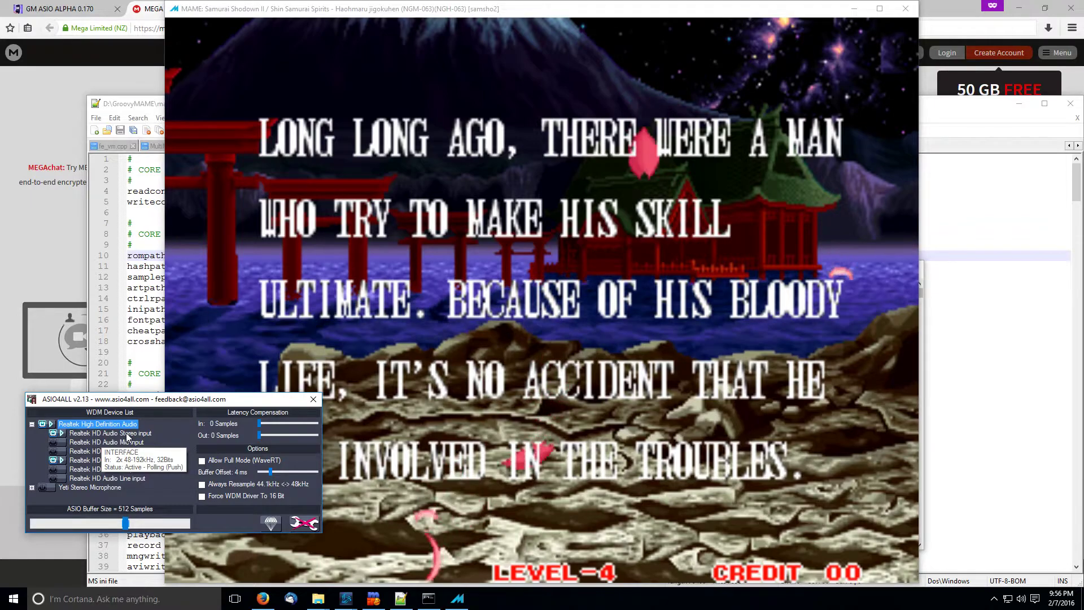
left_click(63, 433)
mouse_move(77, 464)
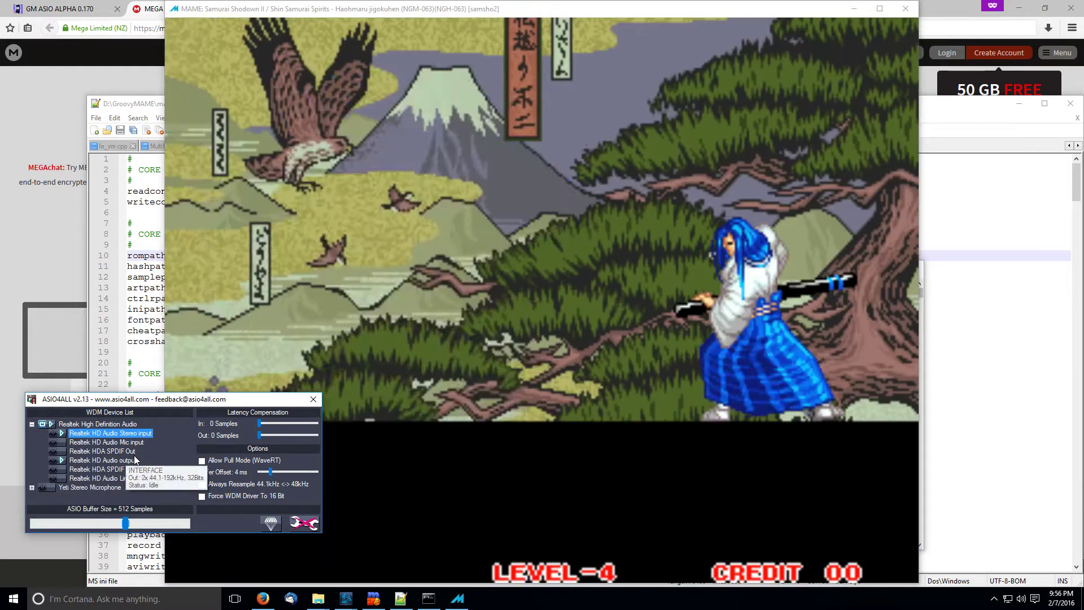
mouse_move(109, 471)
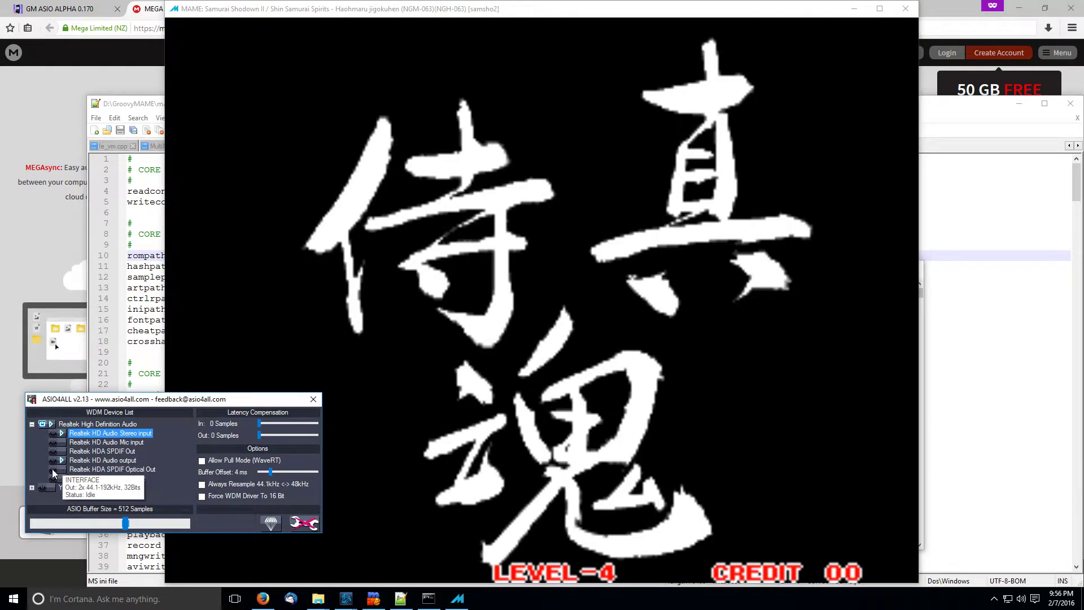
left_click(54, 470)
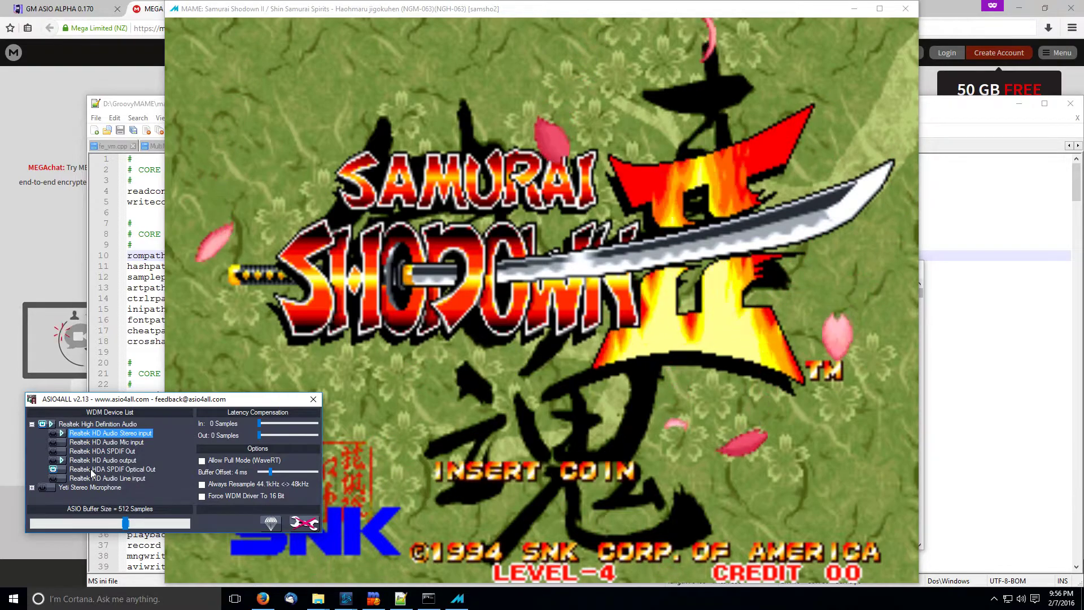
mouse_move(54, 468)
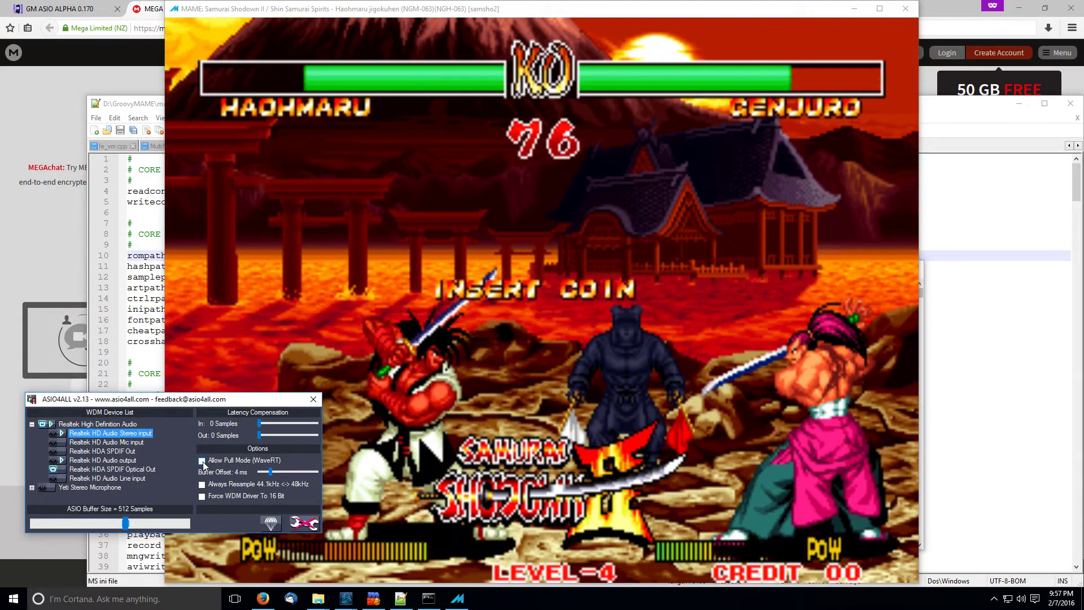
Step: Enable Allow Pull Mode (WaveRT) and lower the ASIO buffer from 512 to 64 samples
left_click(265, 460)
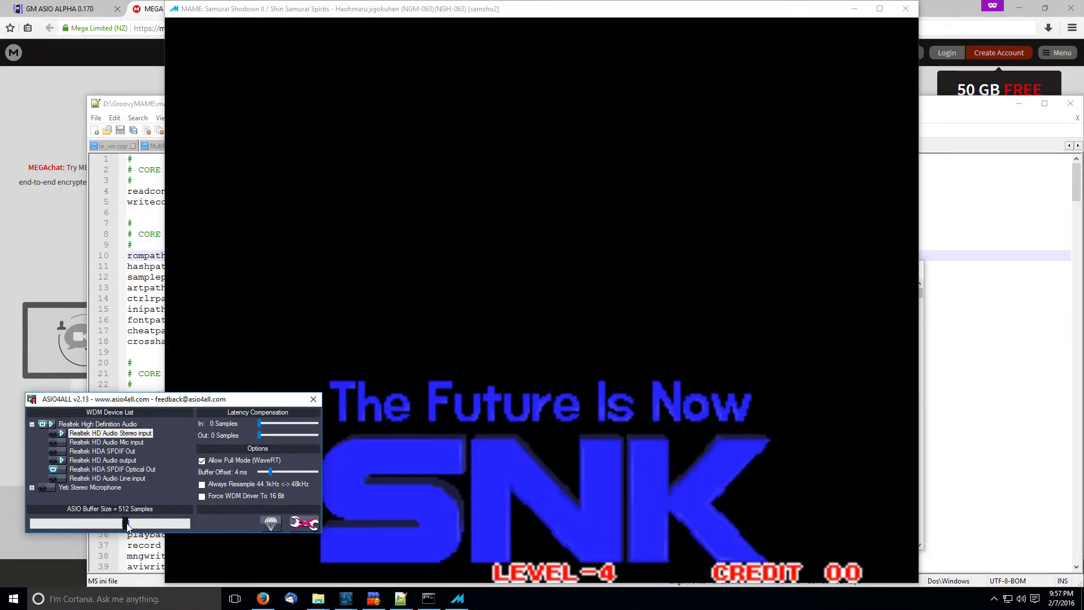
left_click_drag(127, 526, 29, 526)
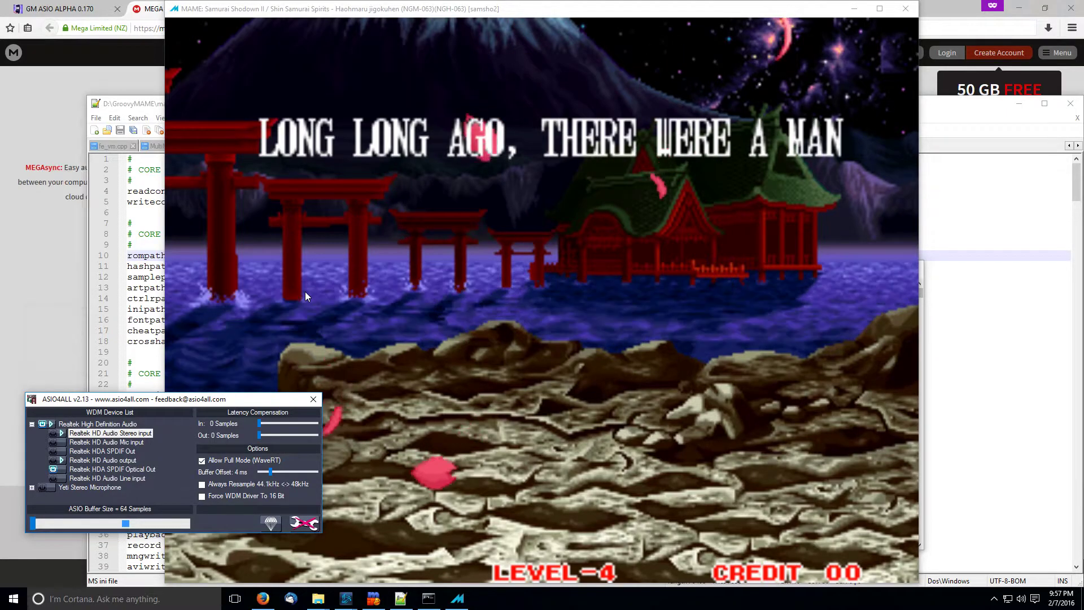
Step: Quit MAME, clear the console with cls, and relaunch Samurai Shodown II past its info screen
key("Escape")
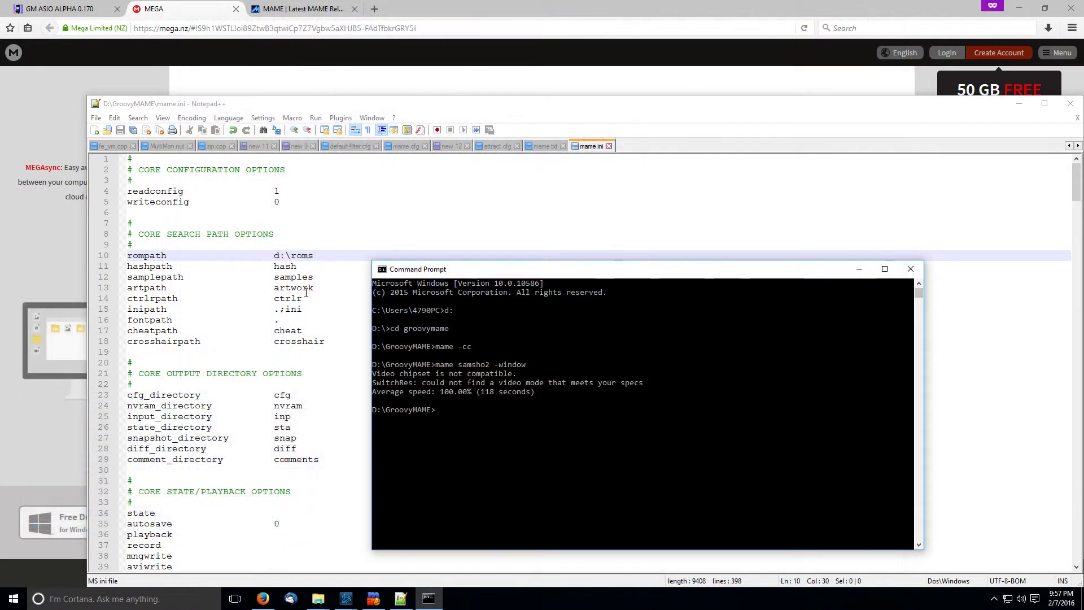
type("cls")
key("Return")
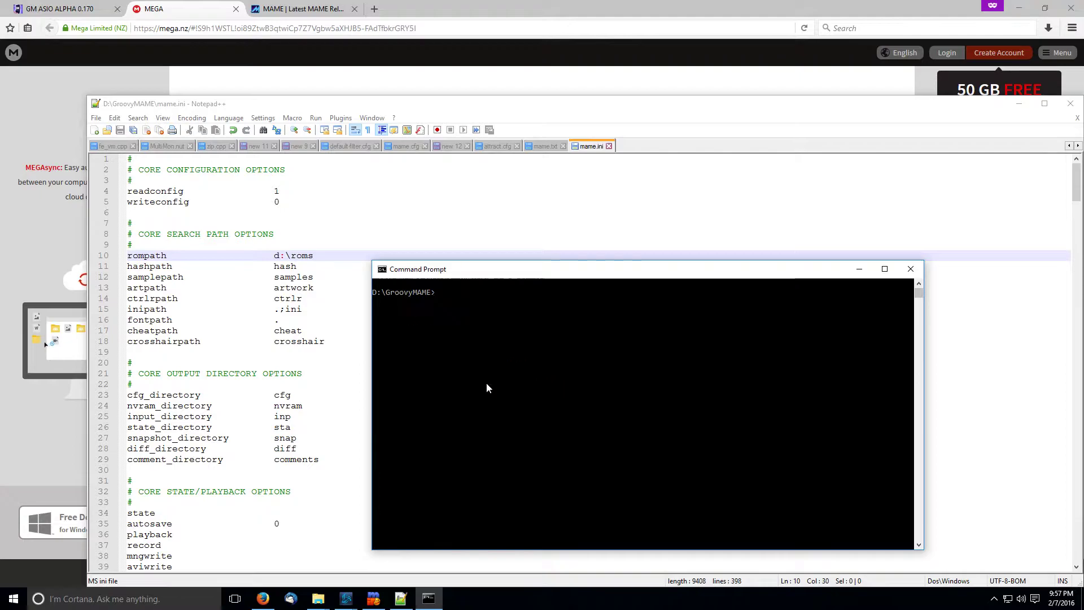
key("Up")
key("Up")
key("Return")
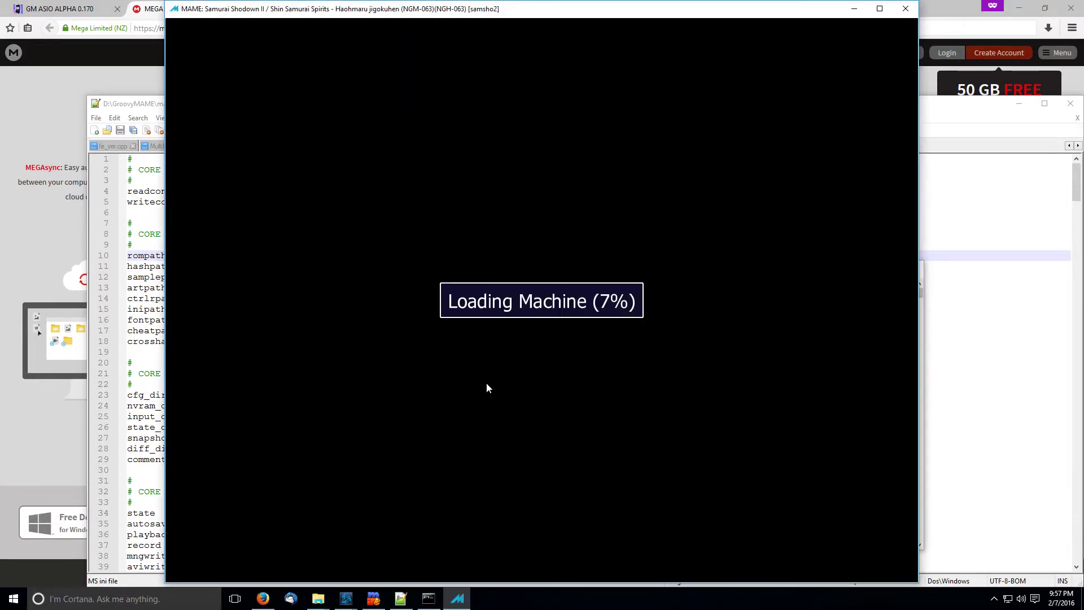
key("Return")
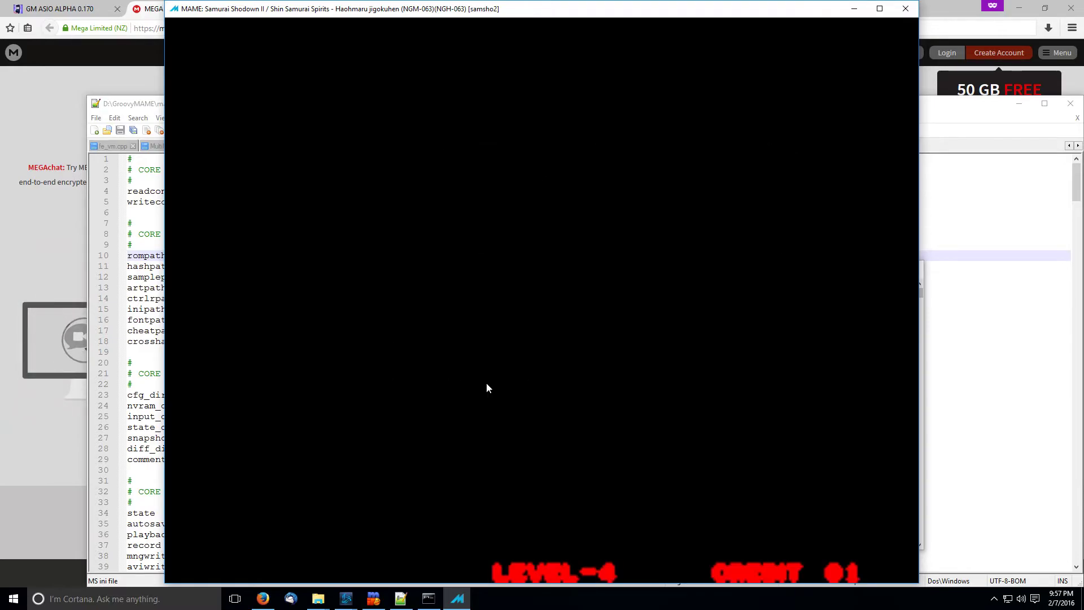
Step: Insert a coin, start, move to Haohmaru on character select, then quit the game
key("5")
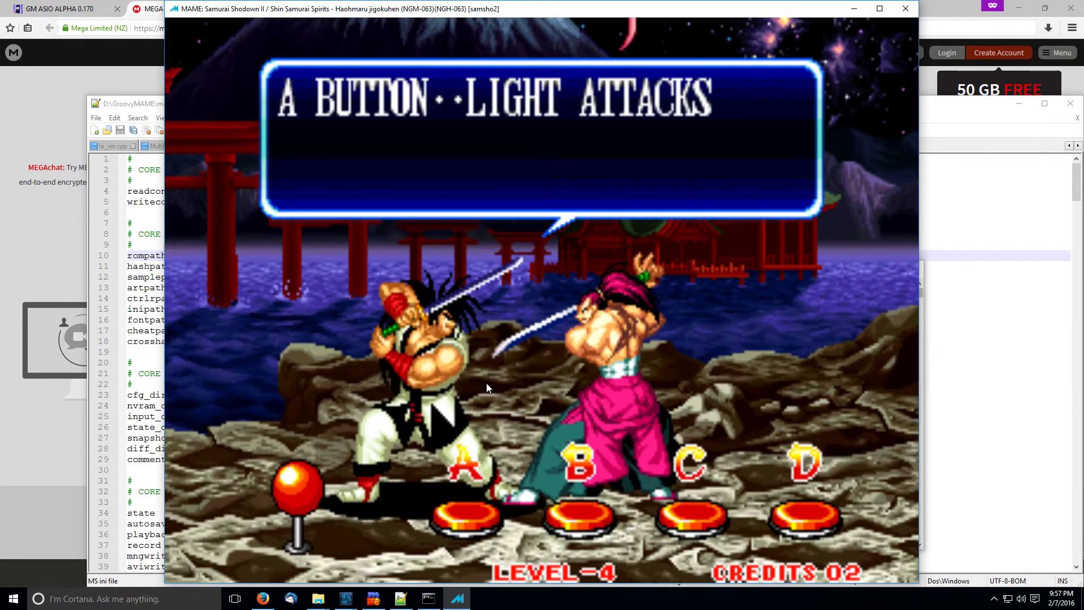
key("1")
key("Right")
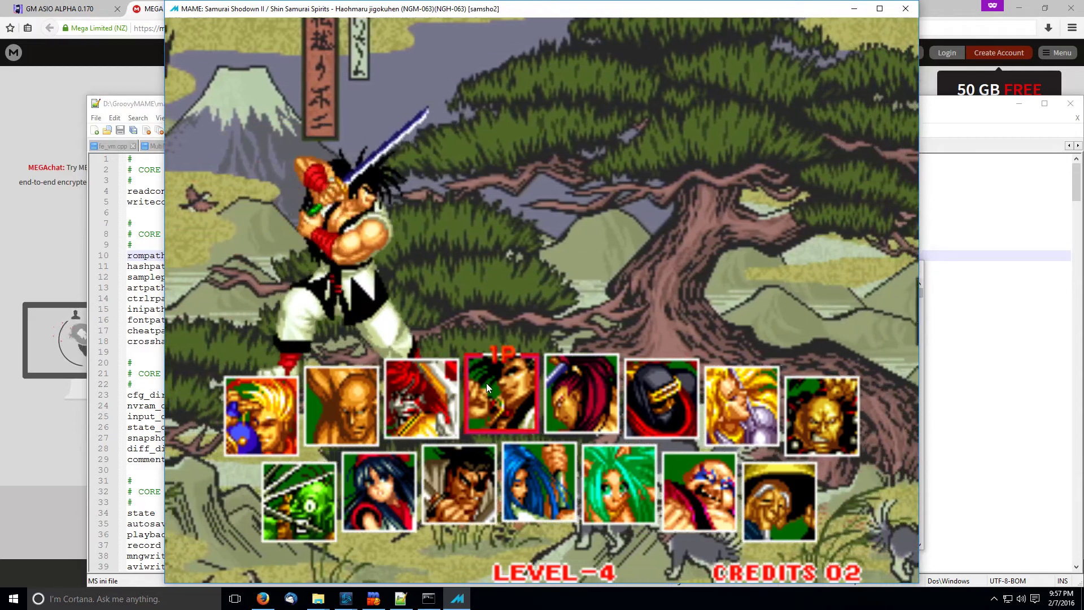
key("Right")
key("Right")
key("Right")
key("Right")
key("Right")
key("Up")
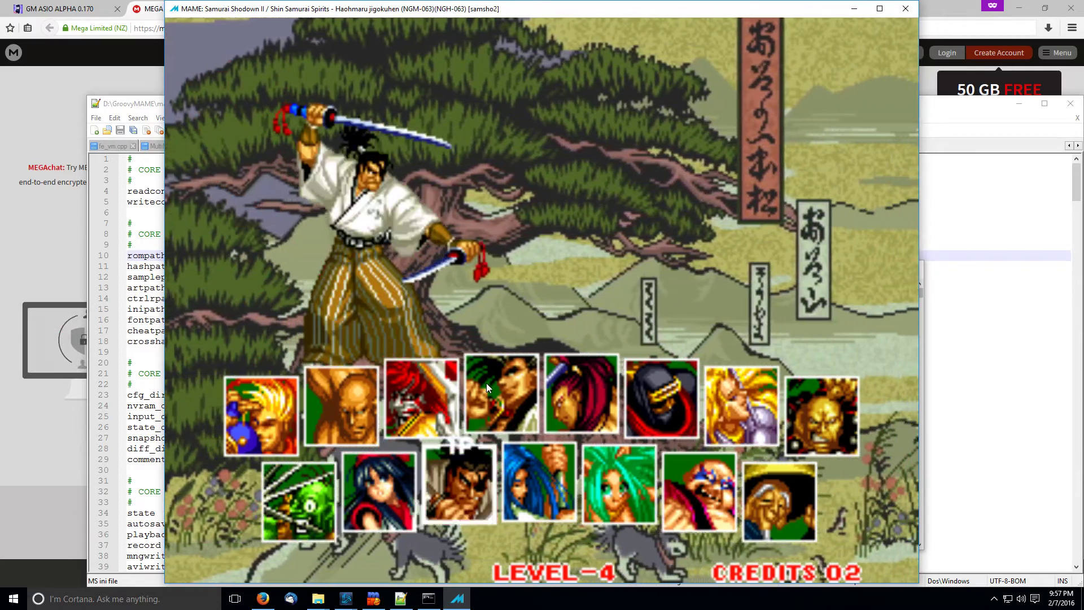
key("Escape")
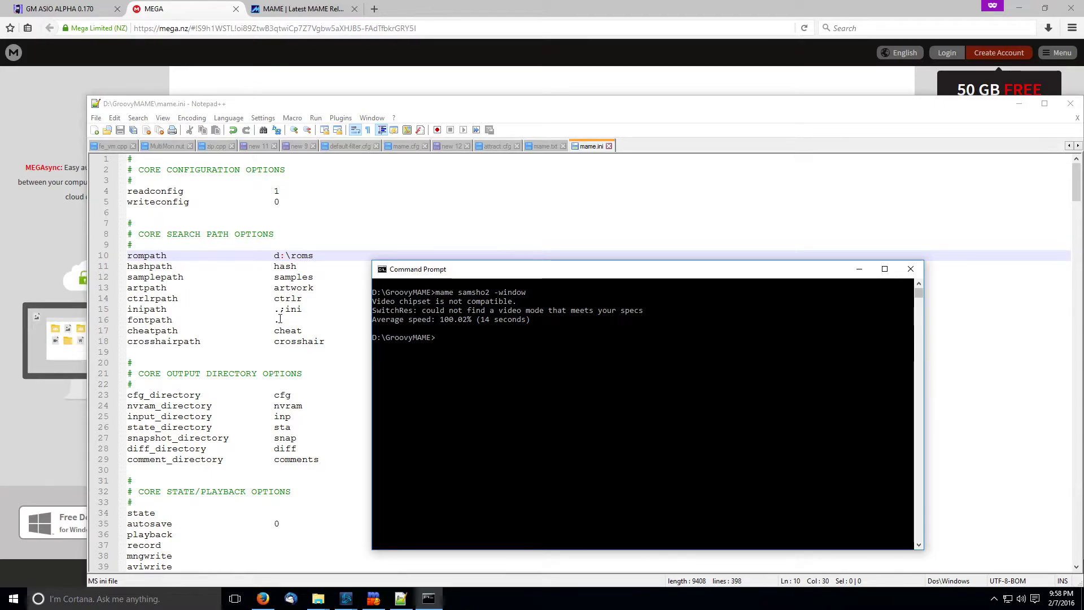
Step: Find audio_latency in mame.ini and change its value from 2 to 0.1
left_click(265, 319)
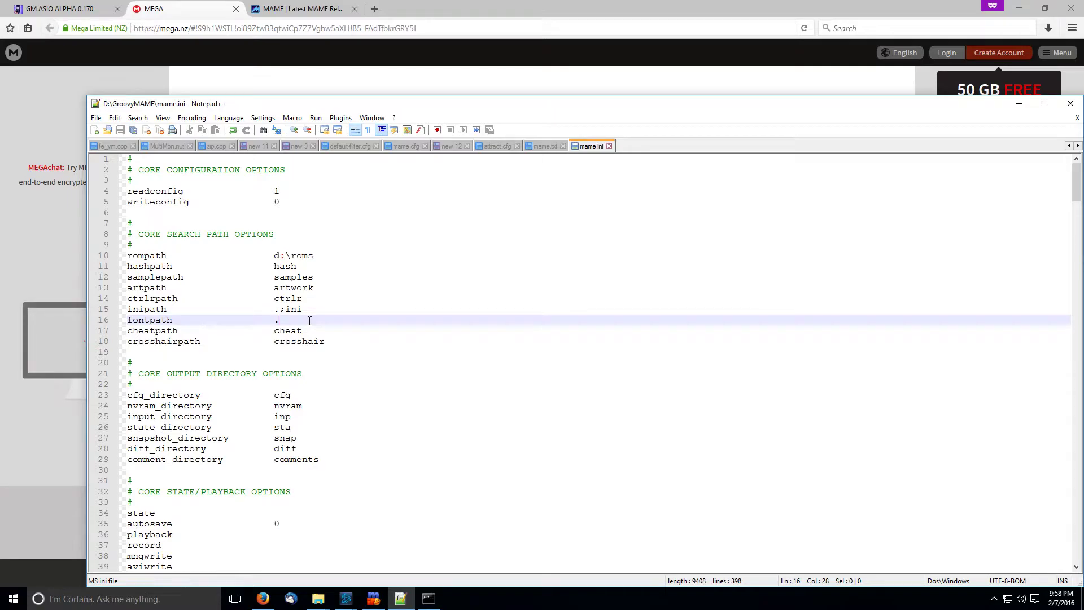
key("ctrl+f")
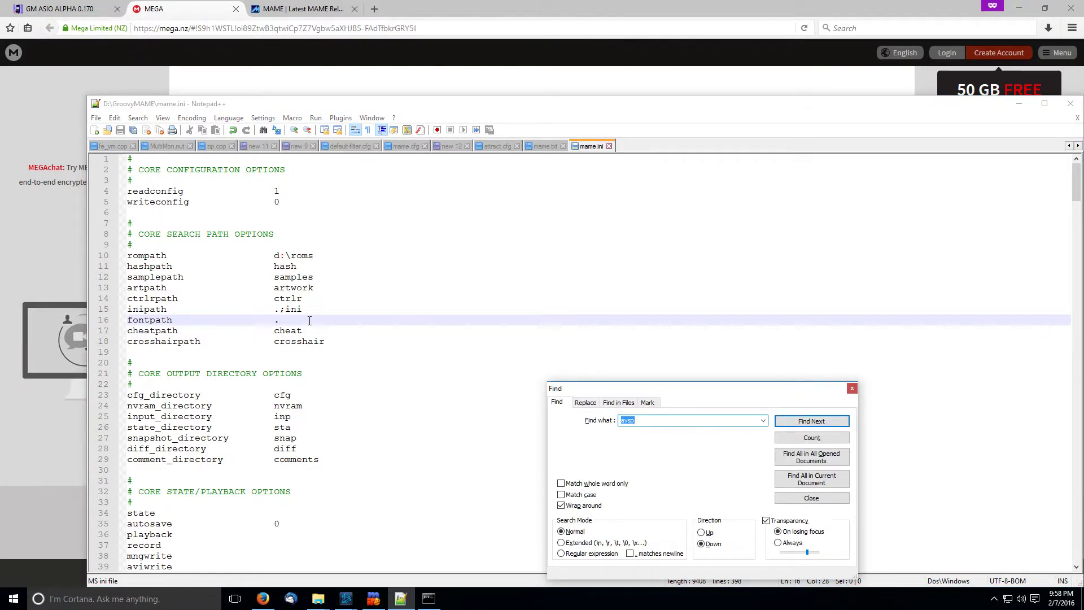
type("audio_latency")
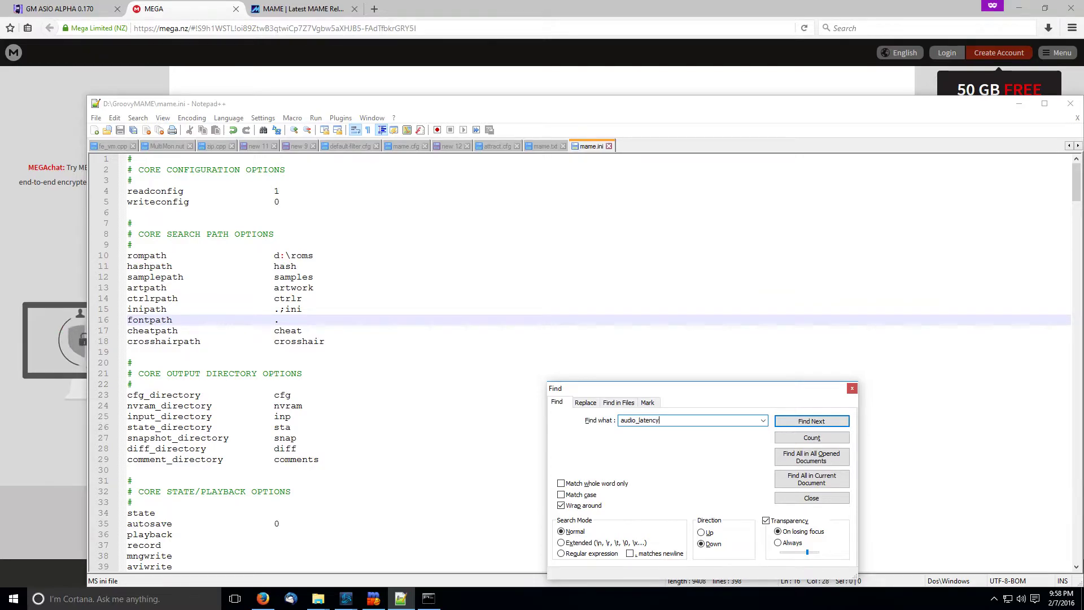
key("Return")
key("Escape")
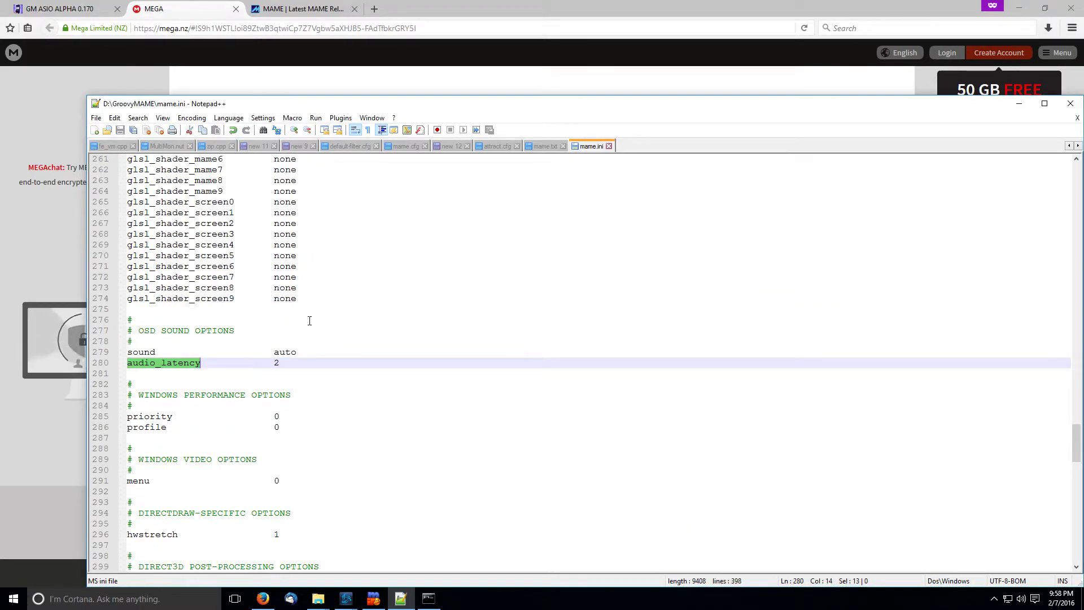
key("End")
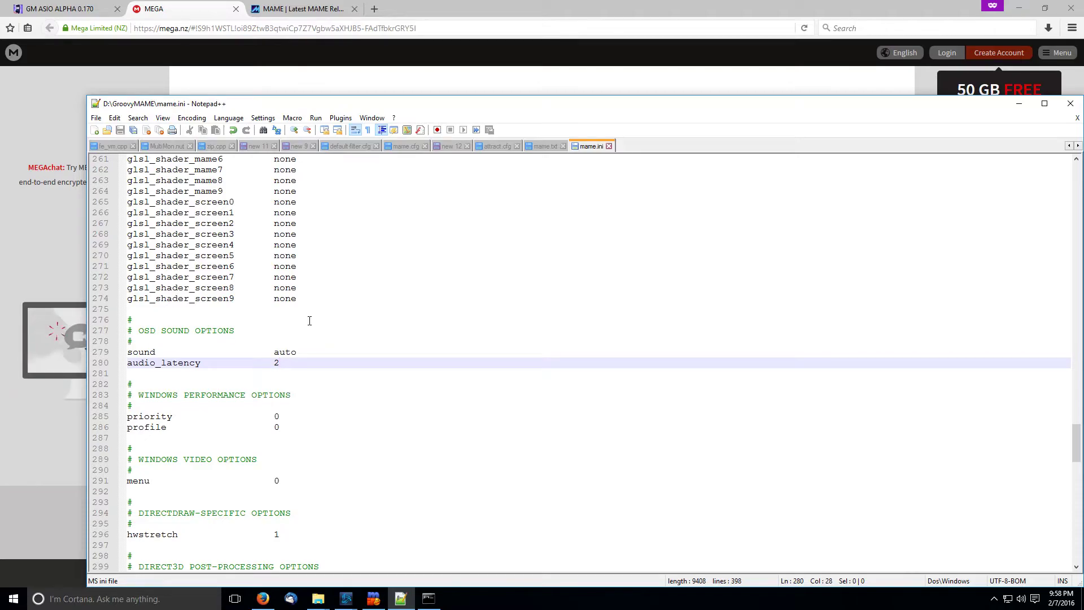
key("BackSpace")
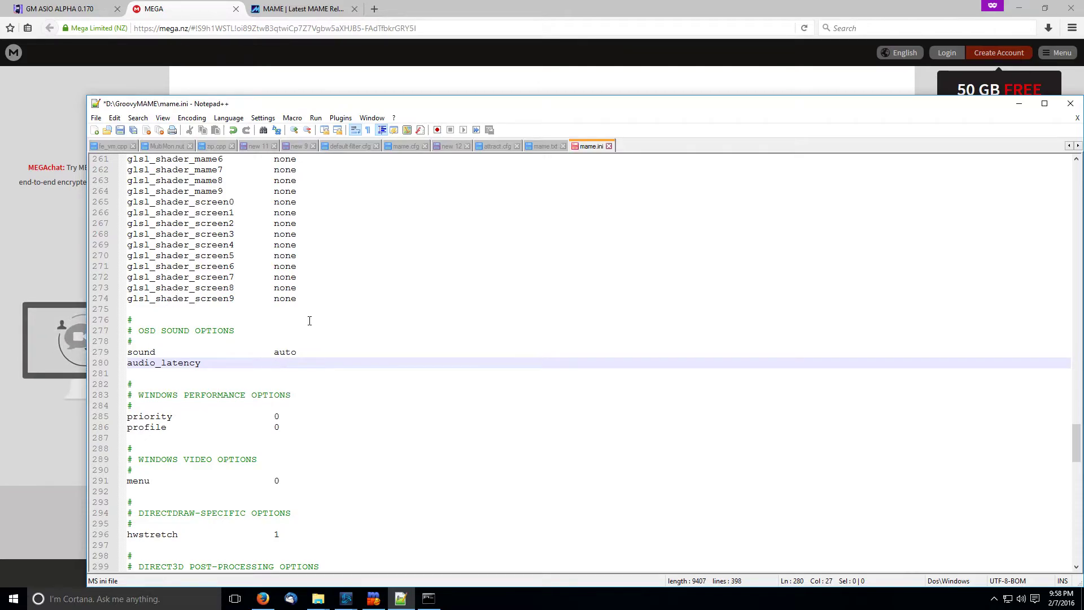
type("0.1")
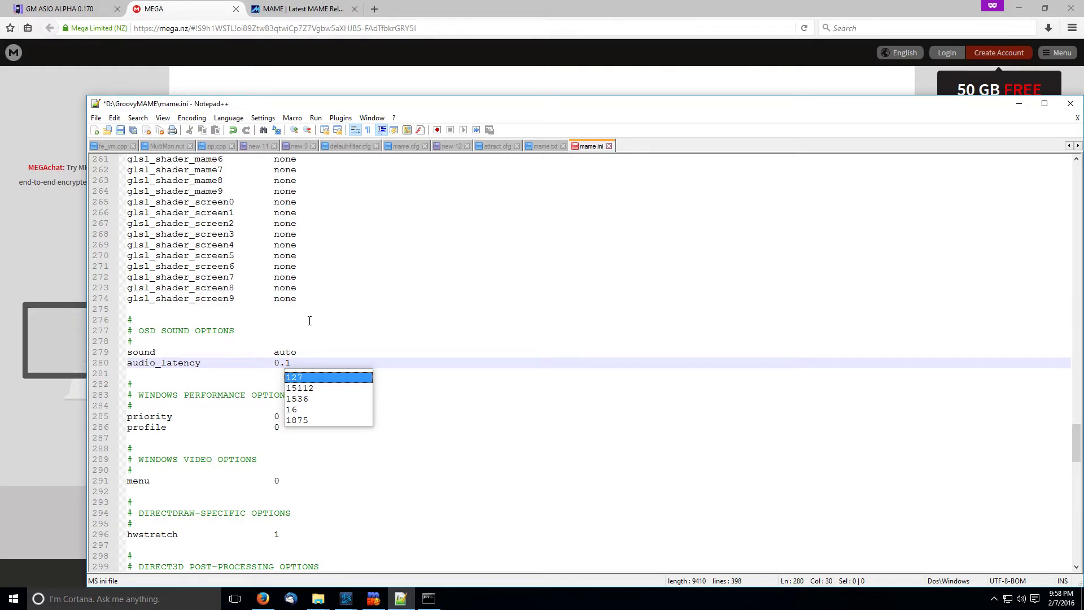
left_click(309, 321)
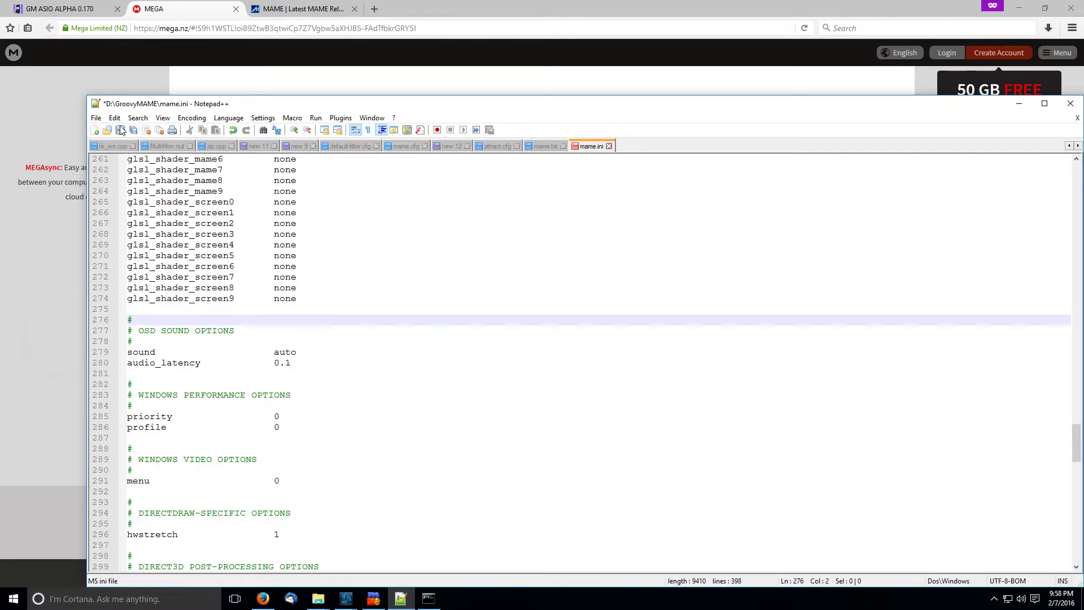
Step: Save mame.ini, then find the sleep option and change it from 1 to 0
key("ctrl+s")
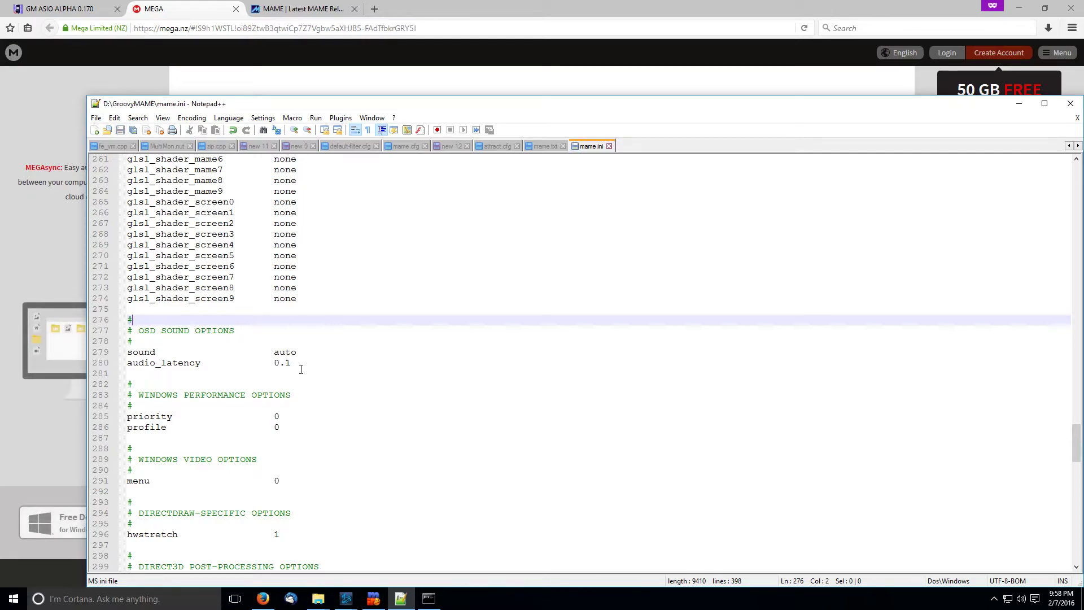
left_click(309, 361)
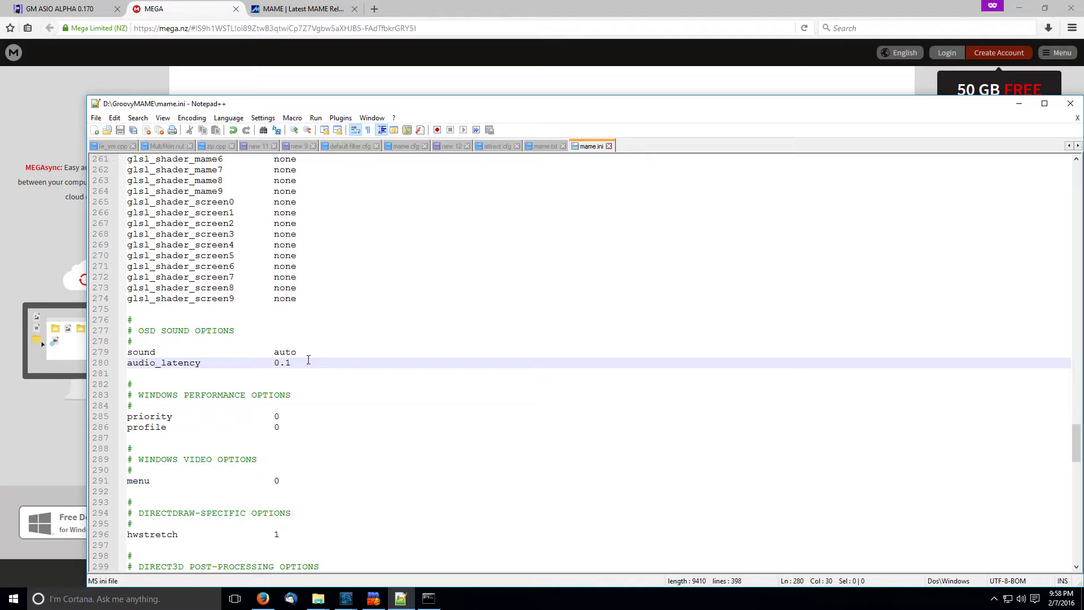
key("ctrl+f")
type("sleep")
key("Return")
key("Escape")
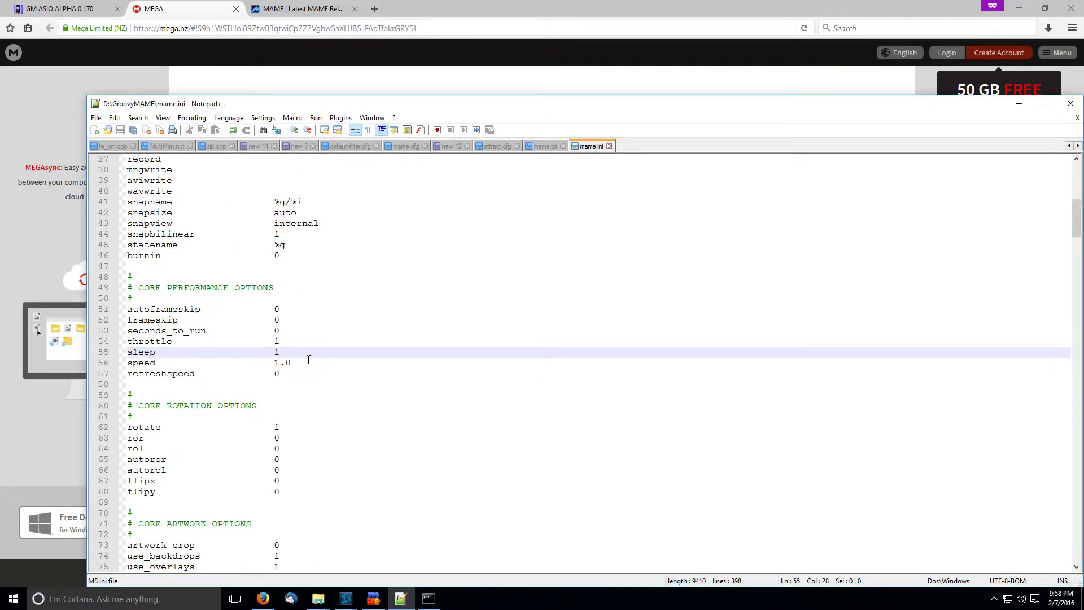
key("End")
key("BackSpace")
type("0")
key("Escape")
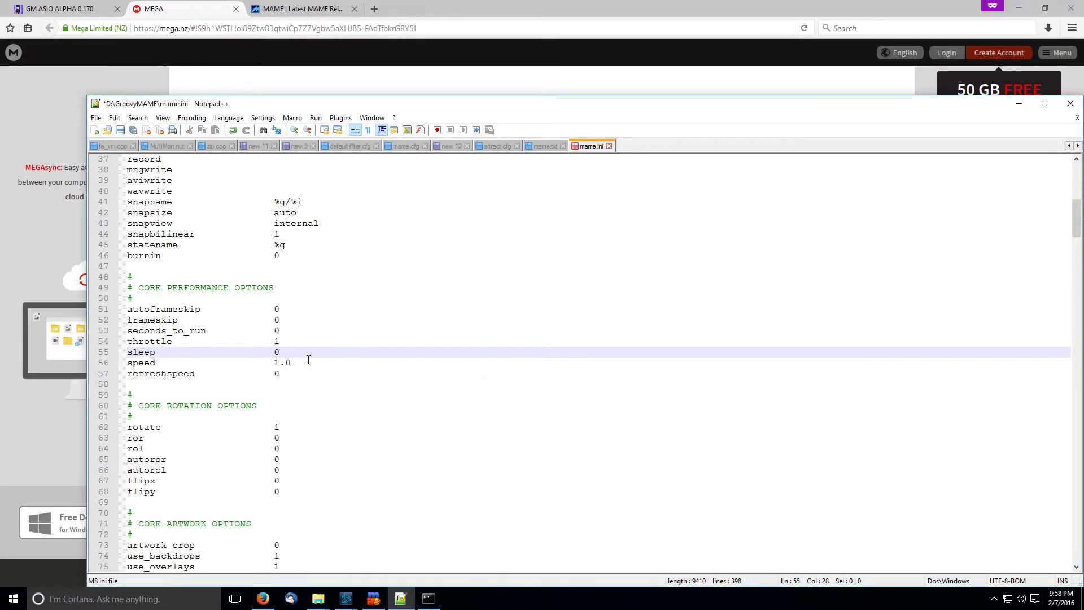
Step: Find the multithreading setting, confirm its value is 0, and return to the top of the file
key("ctrl+f")
type("multithr")
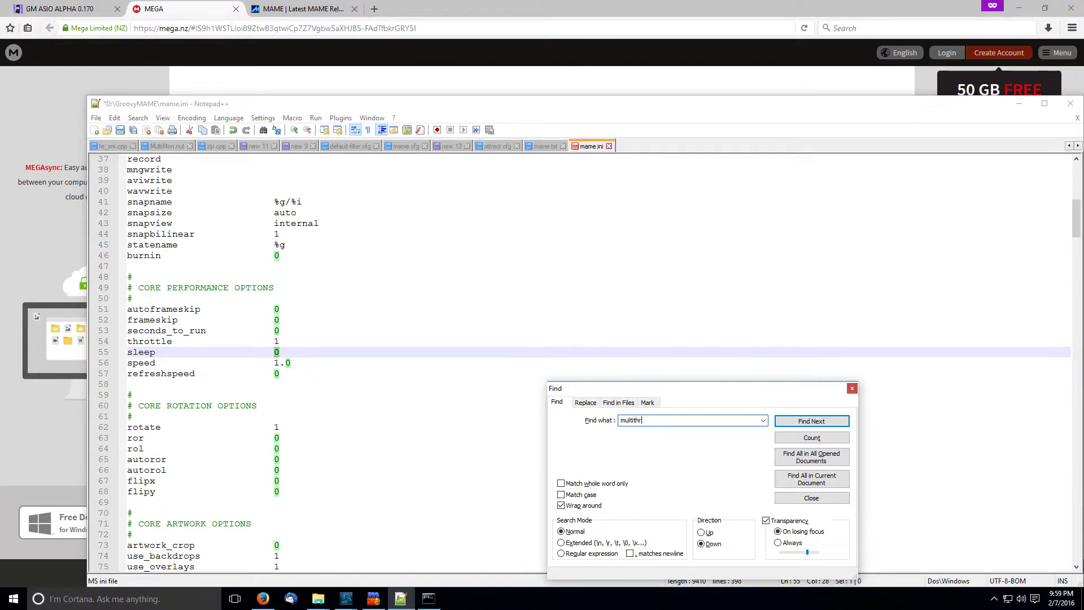
key("Return")
key("Escape")
left_click(308, 360)
double_click(308, 360)
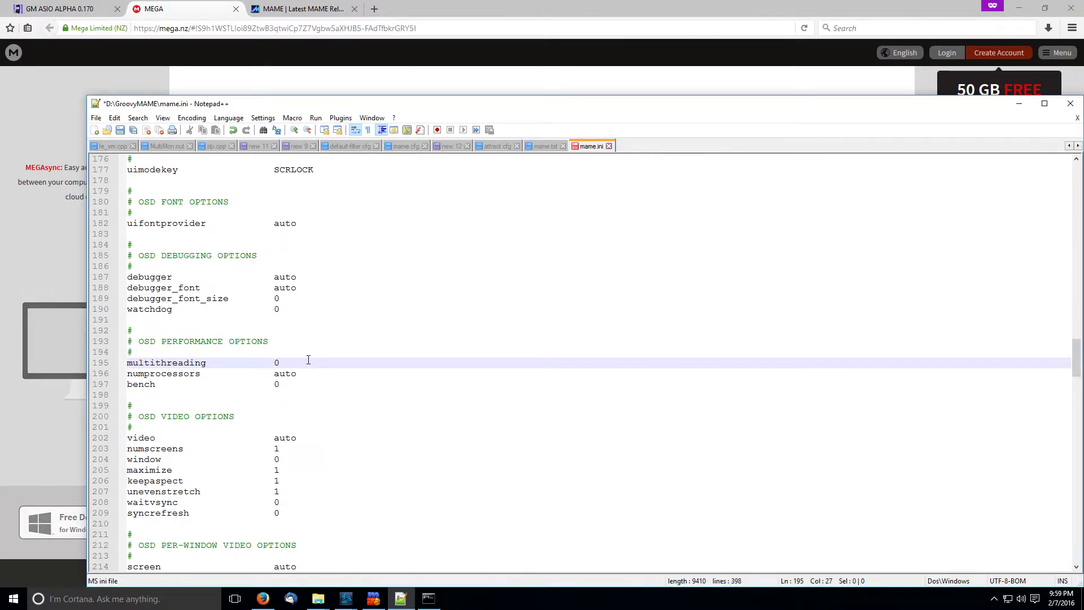
left_click(308, 359)
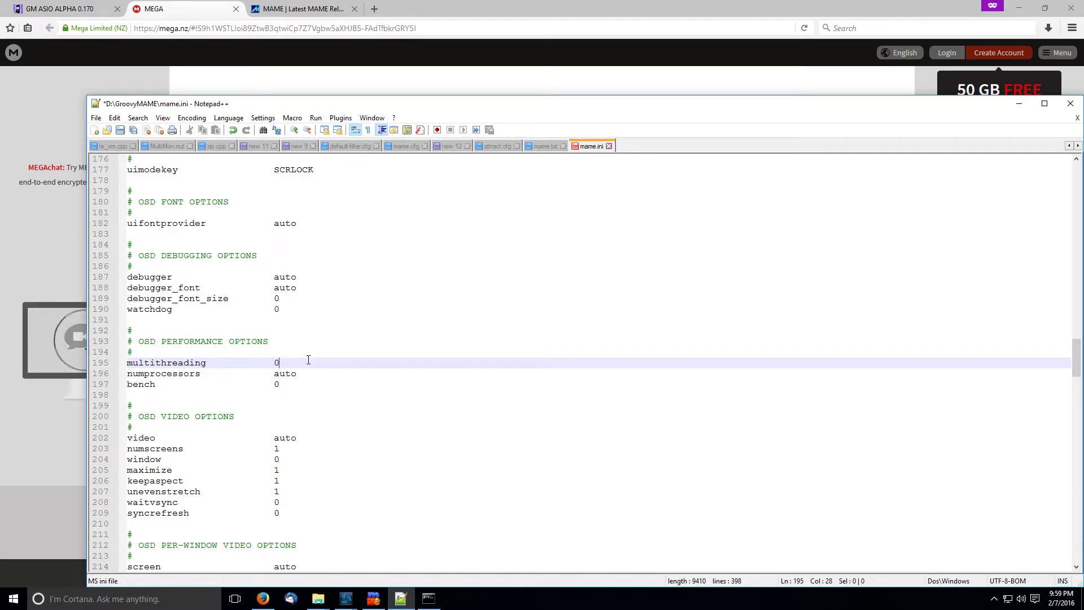
key("Page_Up")
key("Page_Up")
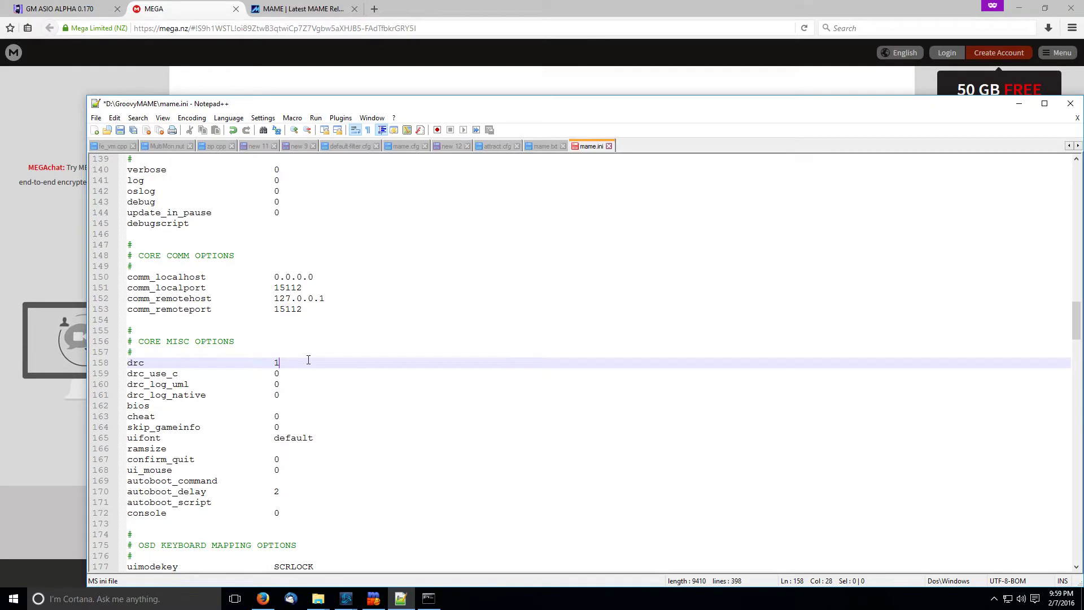
key("Page_Up")
key("Page_Up")
key("Page_Up")
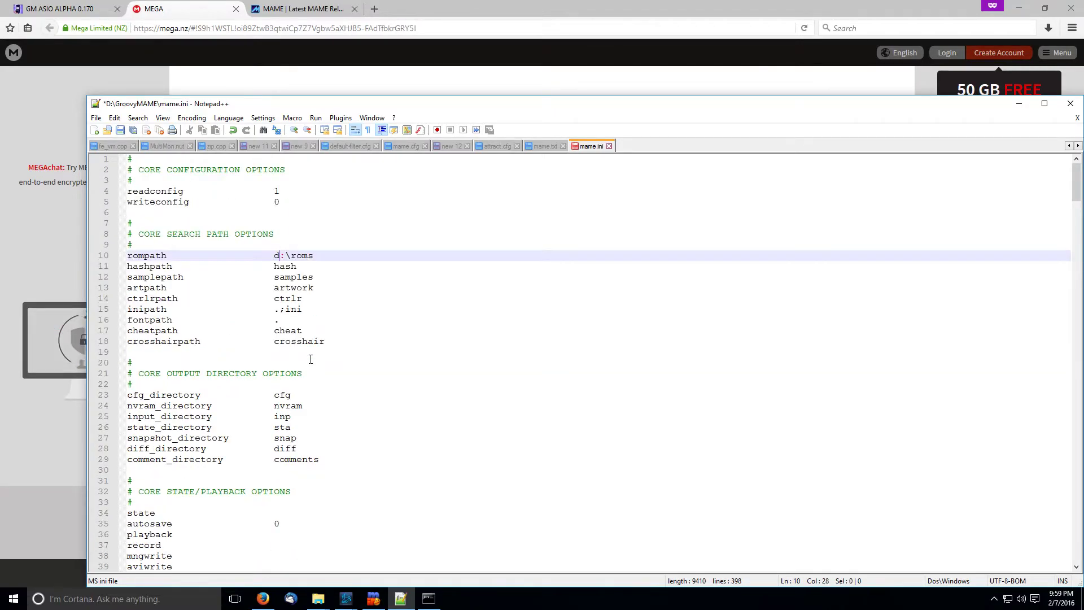
Step: Add disable_nagscreen_patch 0 and disable_loading_patch 0 lines after crosshairpath and save
left_click(352, 340)
key("Return")
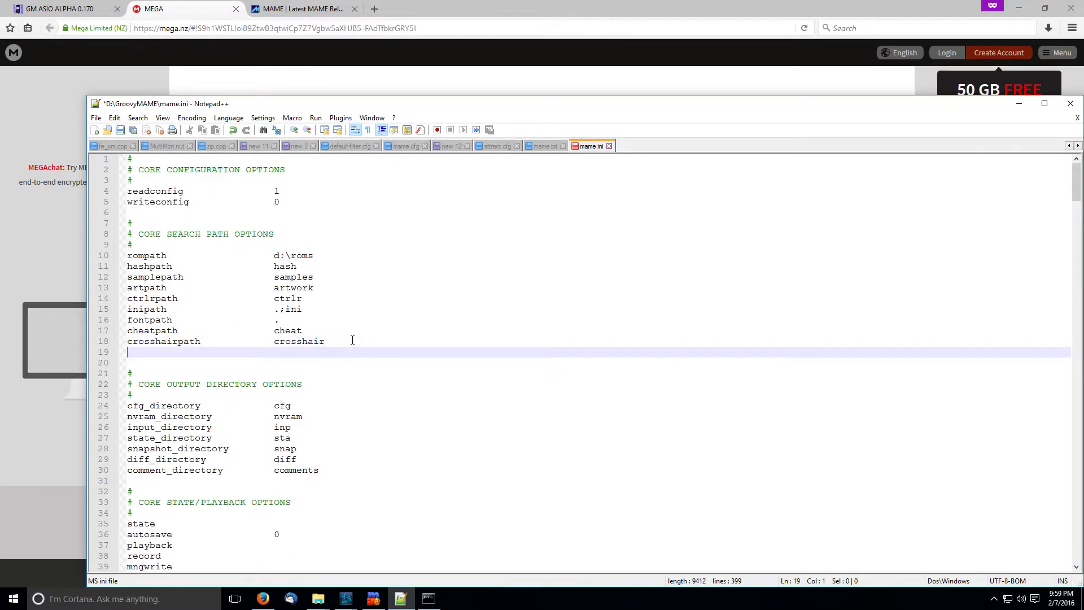
type("disable")
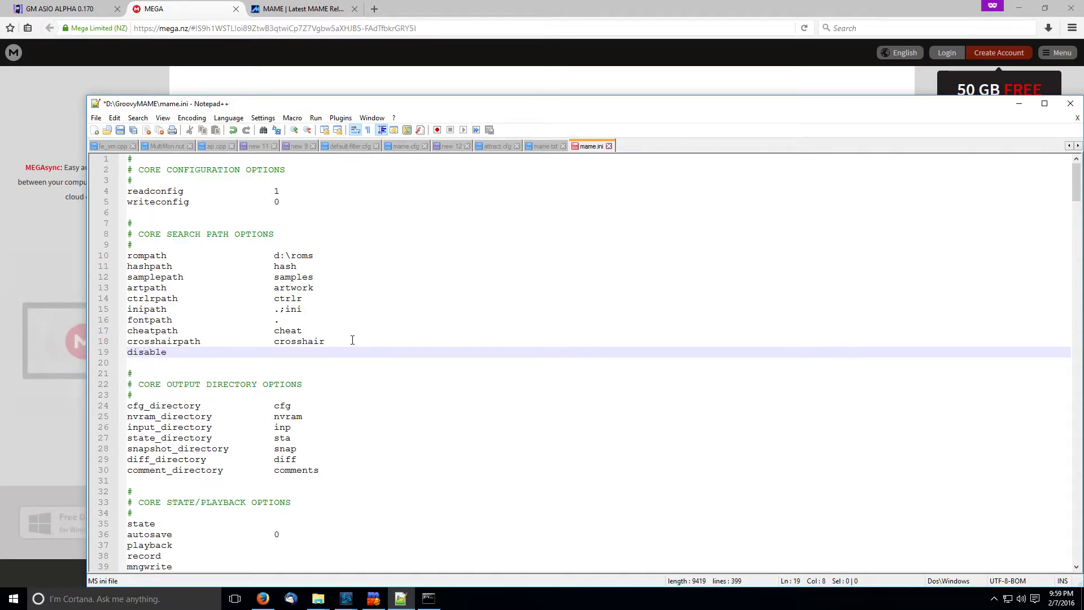
type("_nagscreen_p")
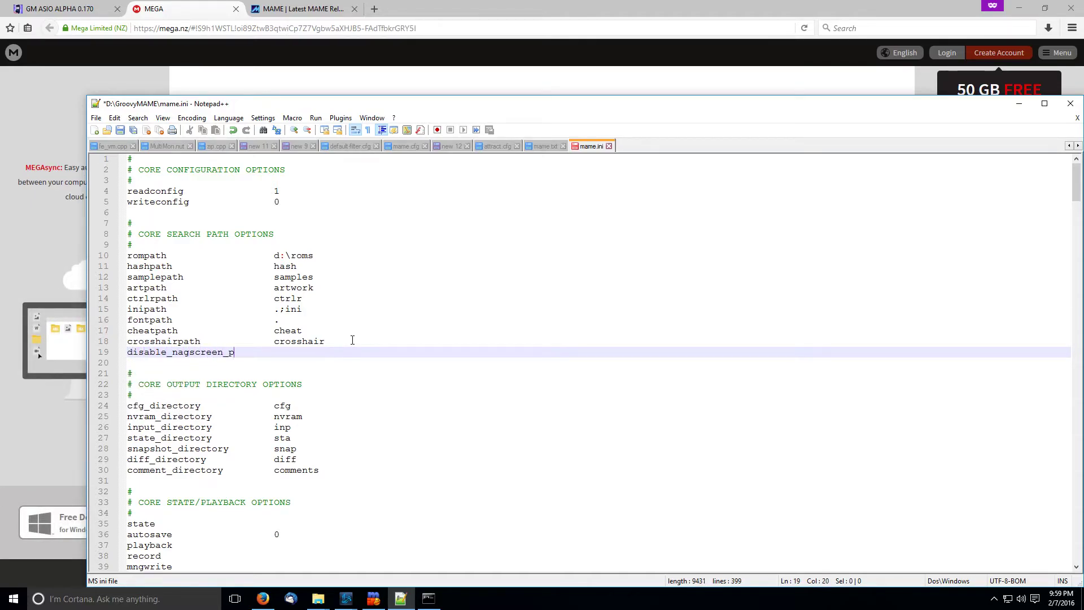
type("atch 00")
key("BackSpace")
key("Return")
type("dis")
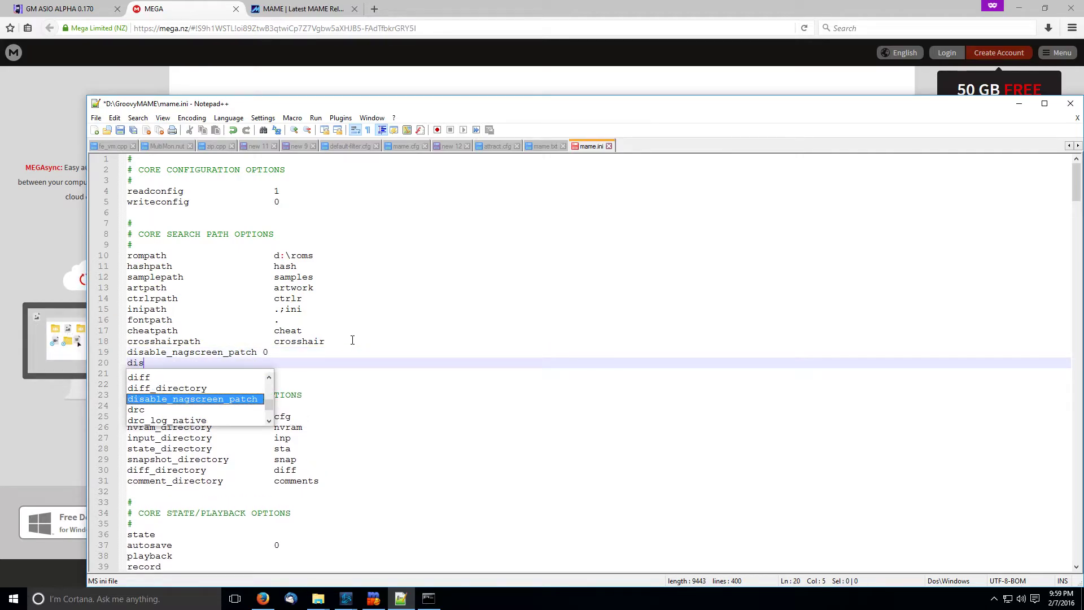
type("able_loading_pat")
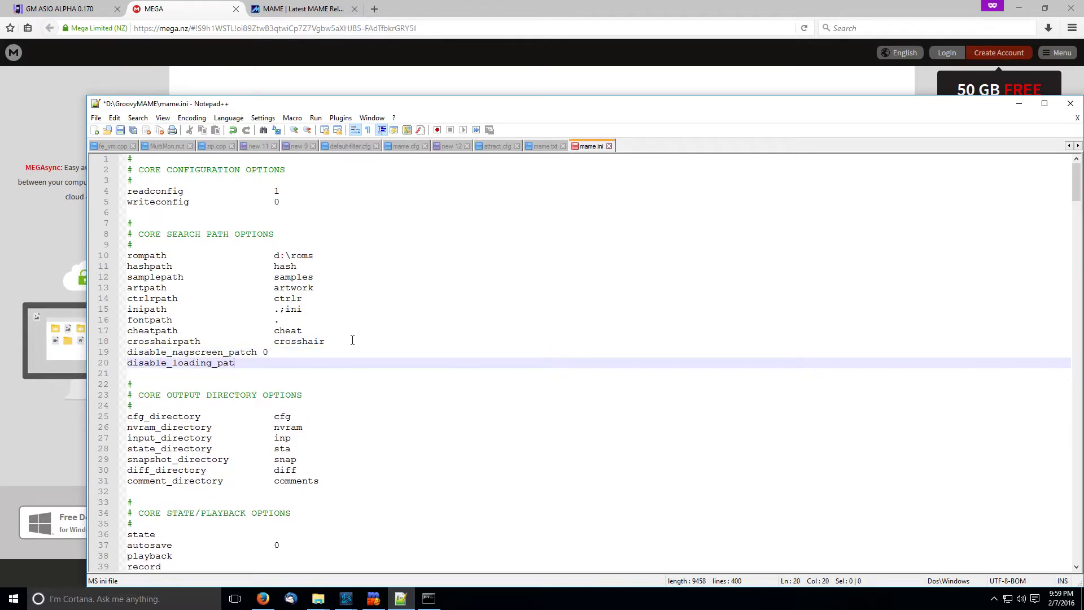
type("ch 0")
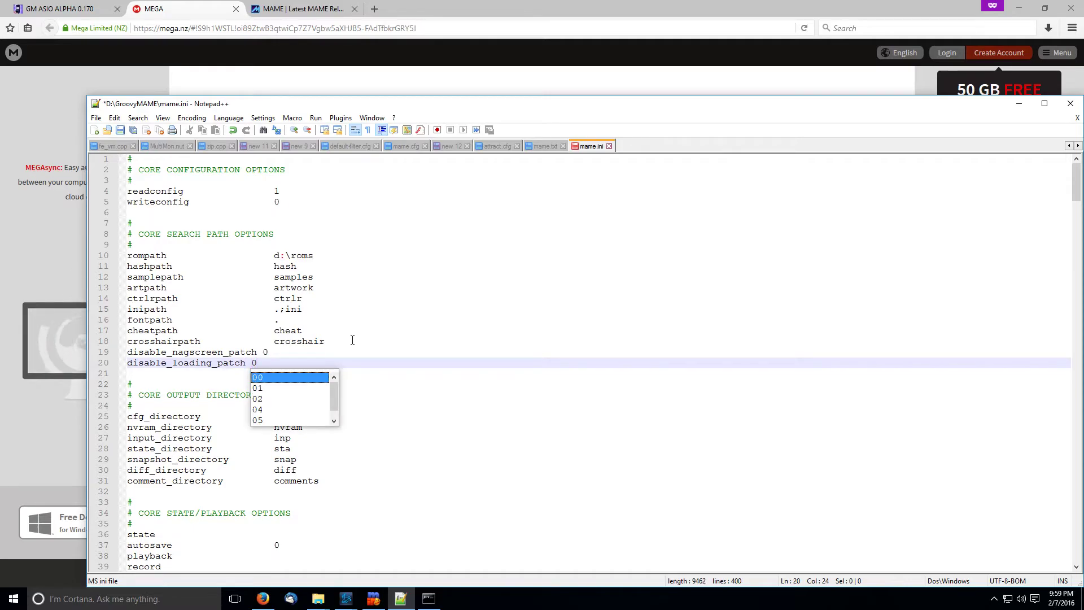
left_click(319, 321)
key("ctrl+s")
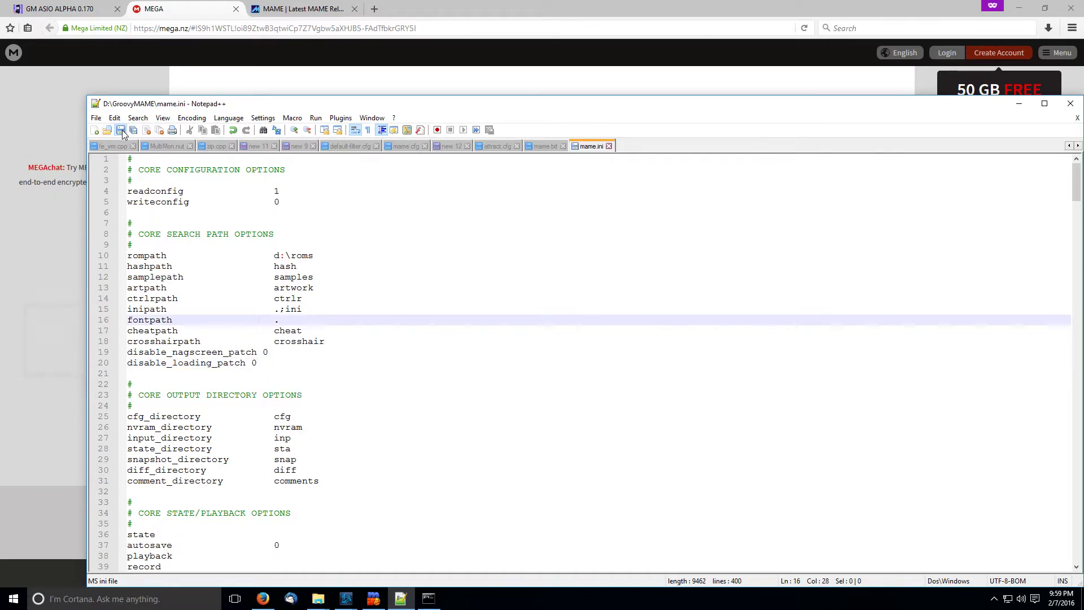
Step: Rerun mame samsho2 -window from Command Prompt, quit it, and return to mame.ini in Notepad++
left_click(428, 598)
key("Up")
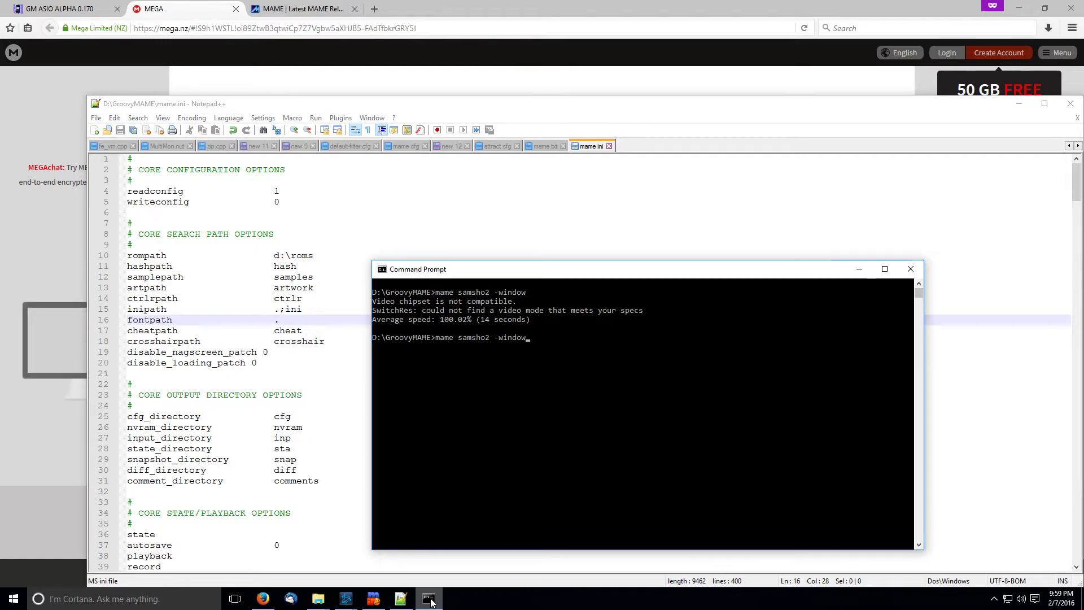
key("Return")
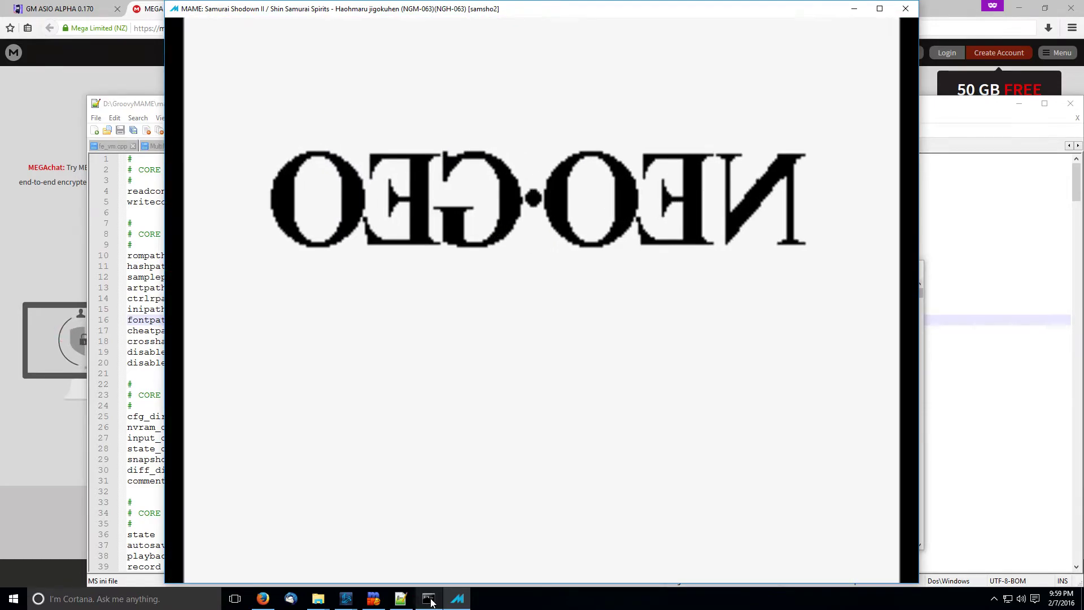
key("Escape")
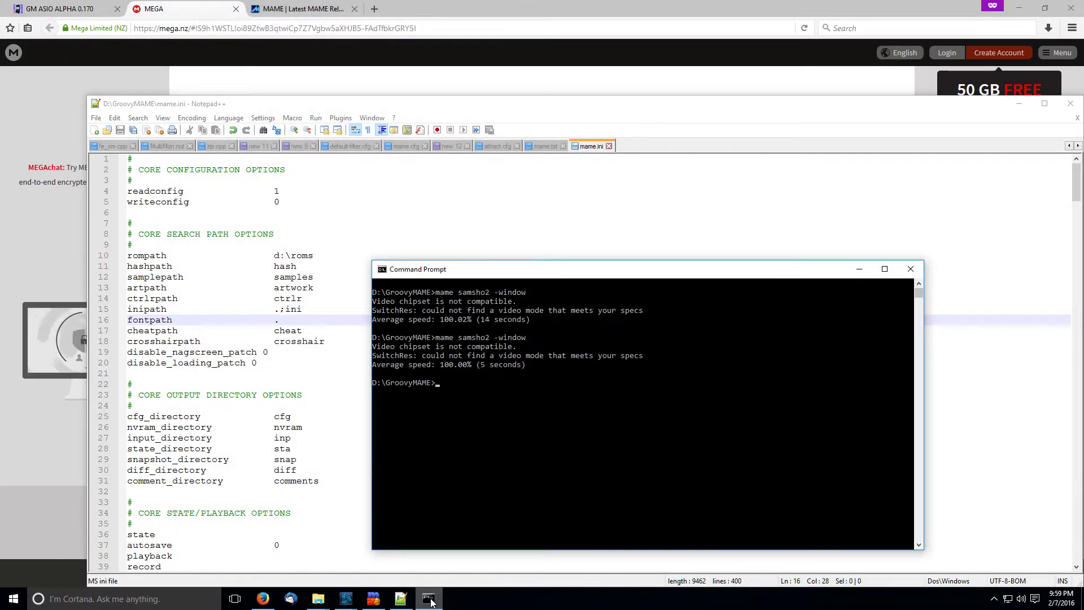
left_click(213, 365)
scroll(214, 365, "up", 5, "ctrl")
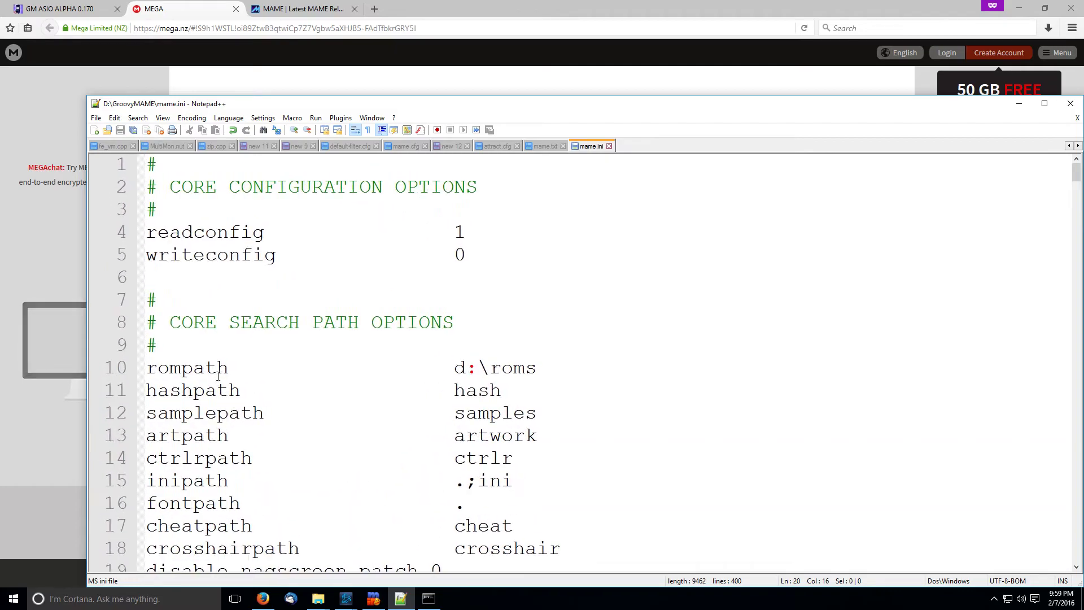
left_click_drag(527, 425, 149, 400)
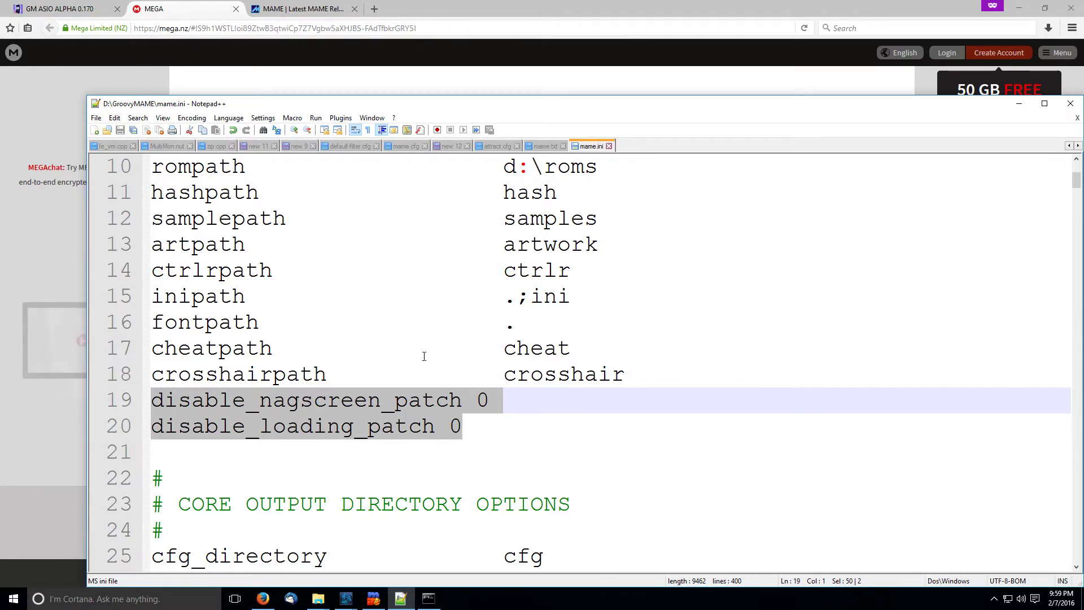
left_click(352, 353)
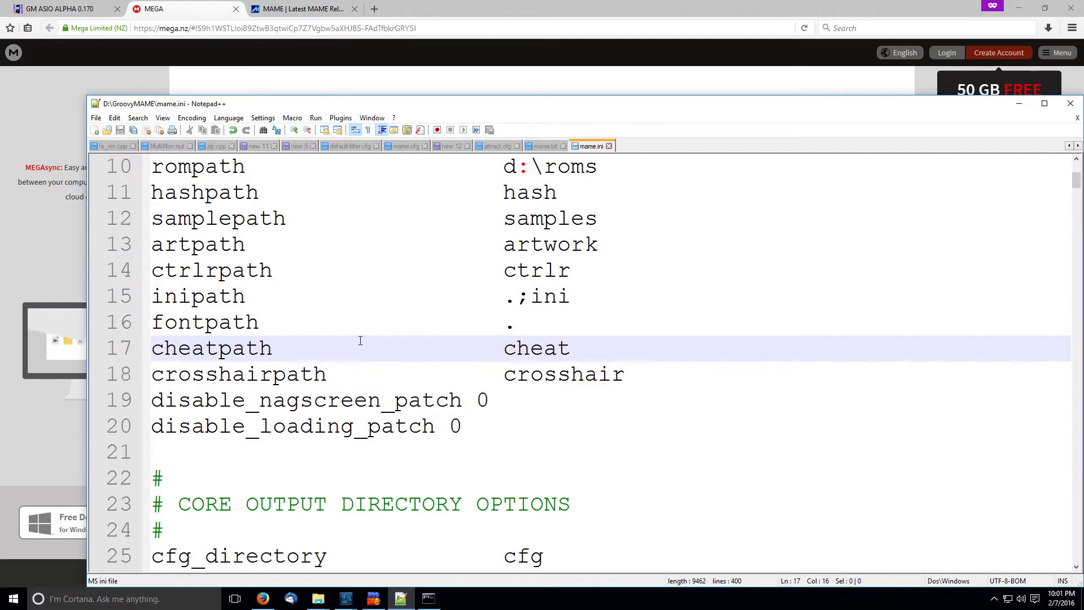
left_click(59, 9)
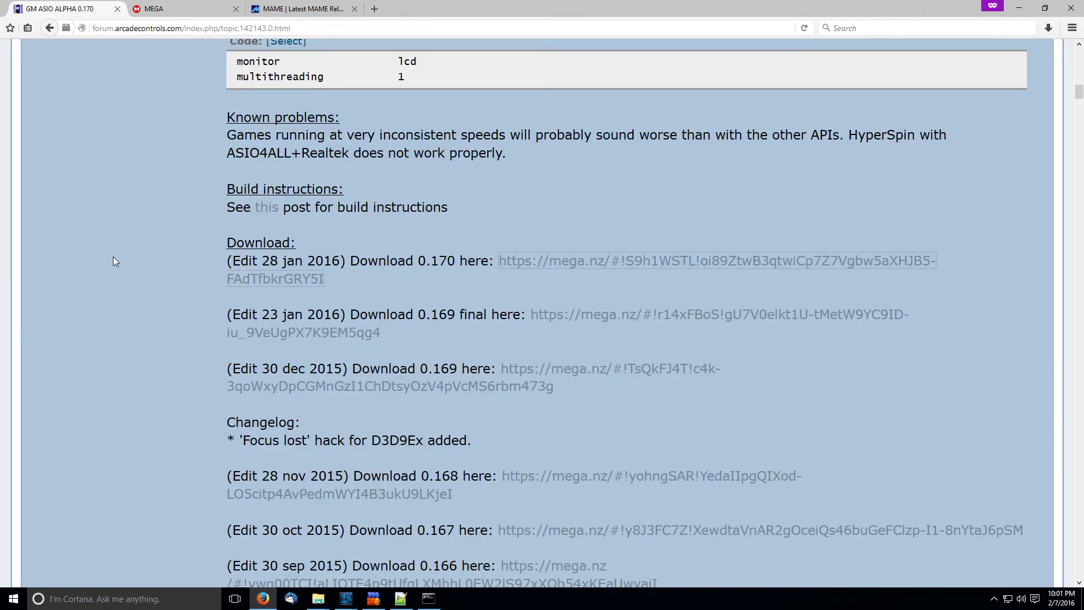
Step: Scroll the GM ASIO ALPHA 0.170 forum topic to its opening post's ASIO setup steps
scroll(113, 260, "up", 15)
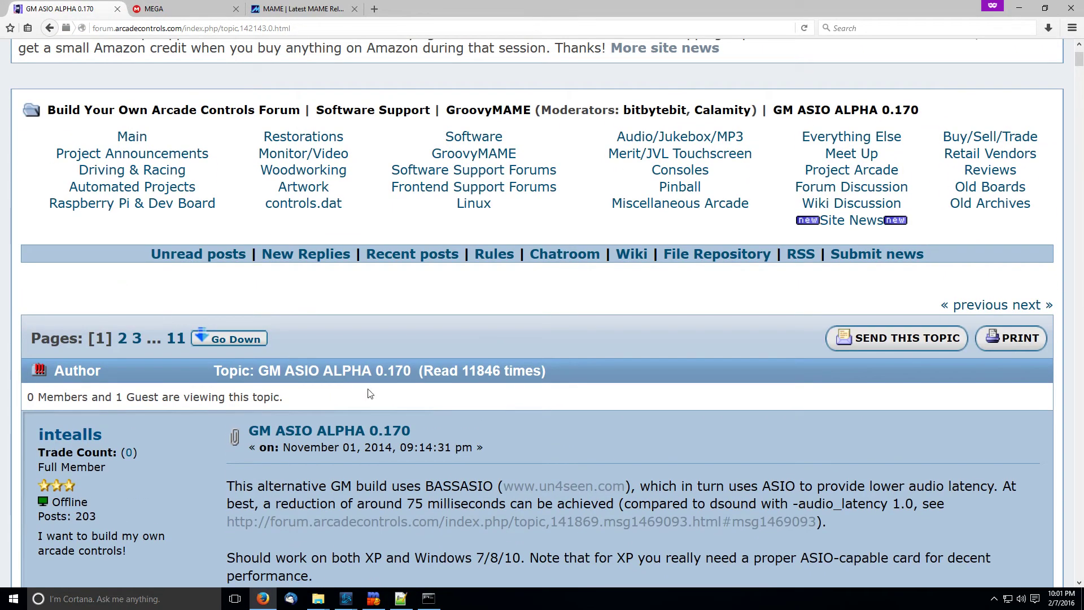
scroll(370, 394, "down", 5)
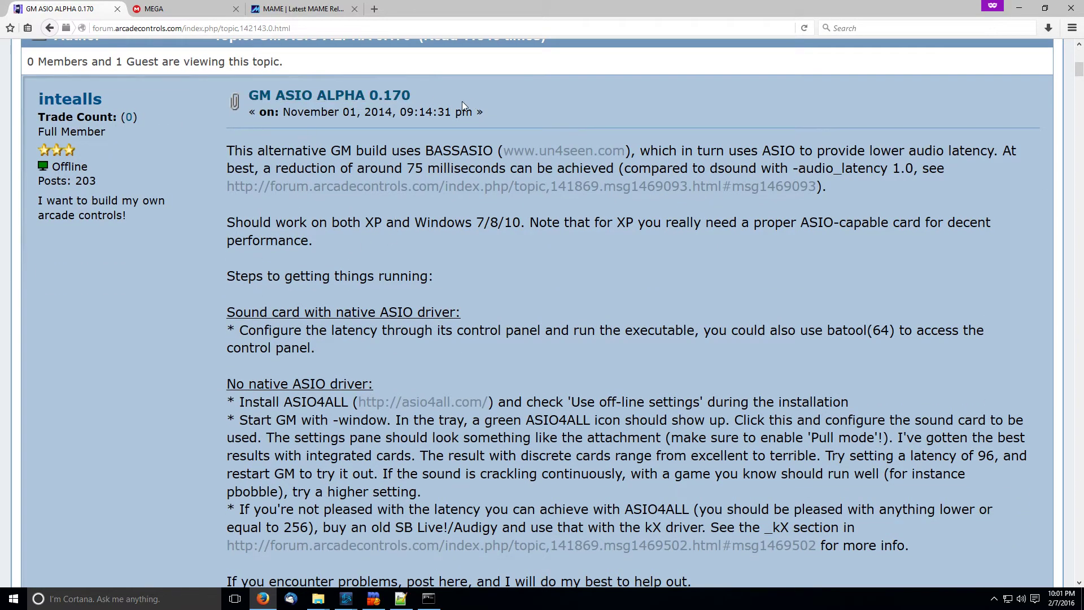